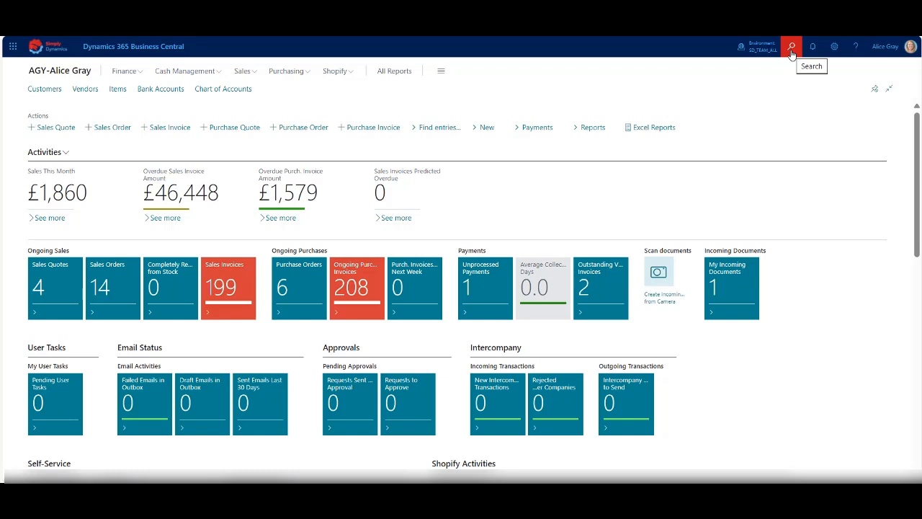
Find and open the Extension Marketplace page.
left_click(792, 47)
type("extension mar")
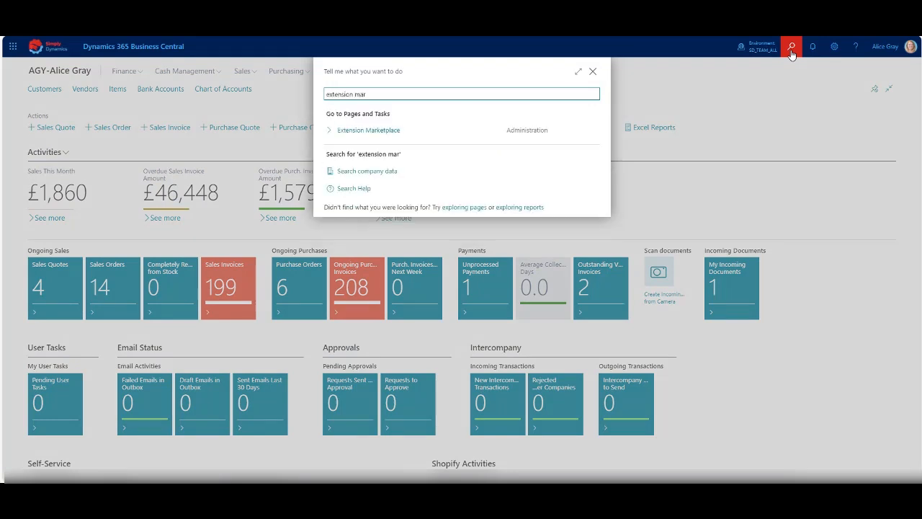
left_click(423, 132)
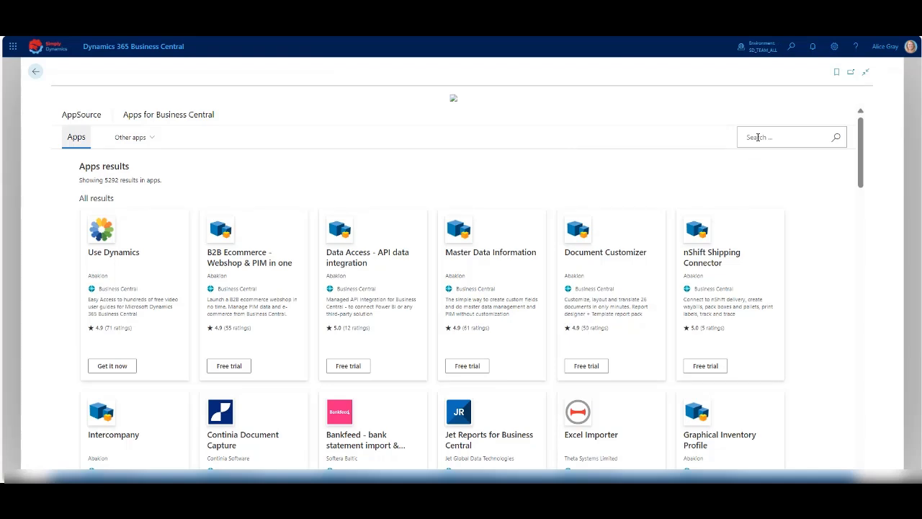
Search the marketplace for "sd document sen" and install the free trial of SD Document Sender, accepting the terms.
left_click(757, 137)
type("sd d")
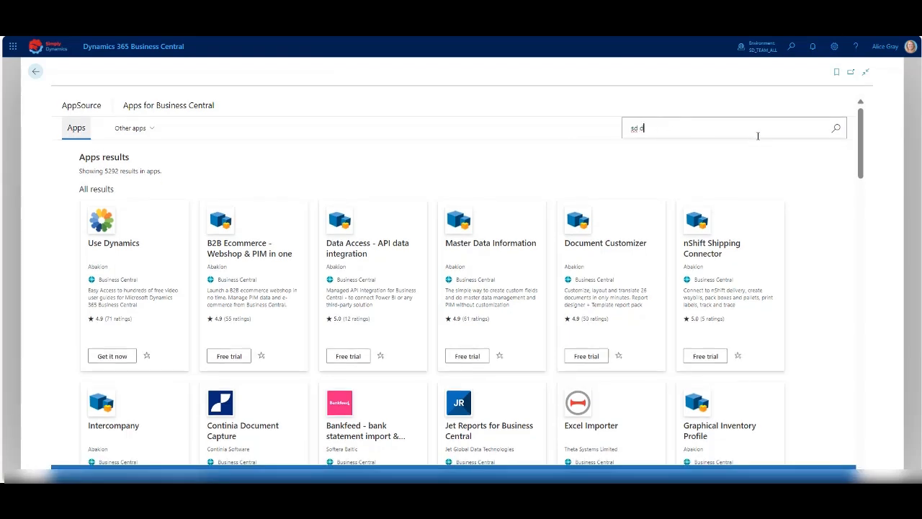
type("ocument sen")
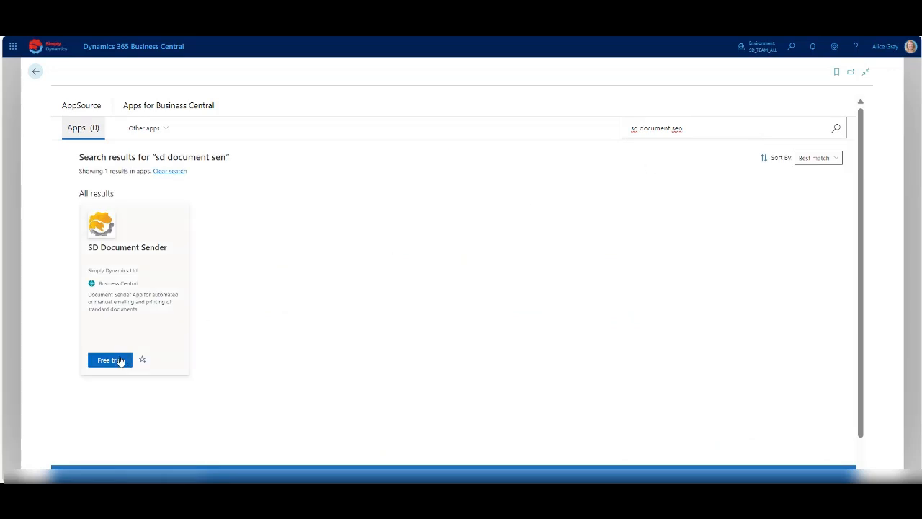
left_click(110, 359)
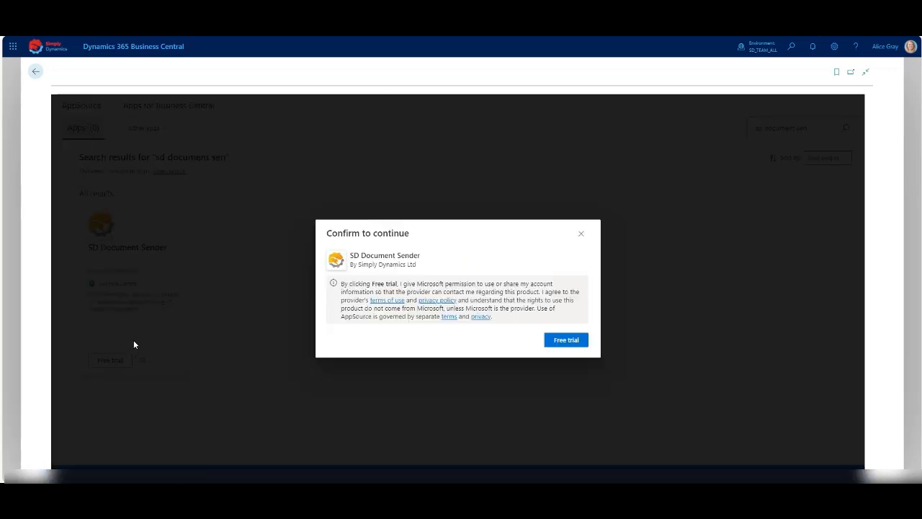
left_click(564, 340)
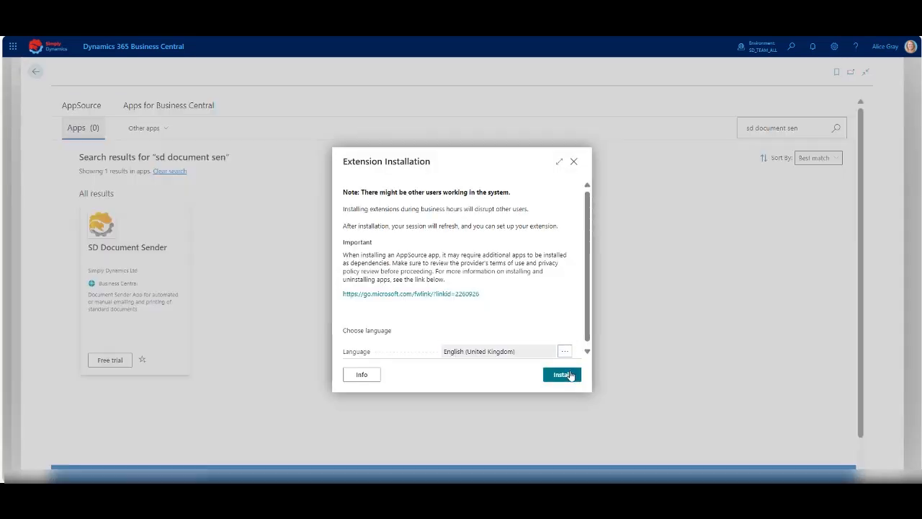
left_click(569, 376)
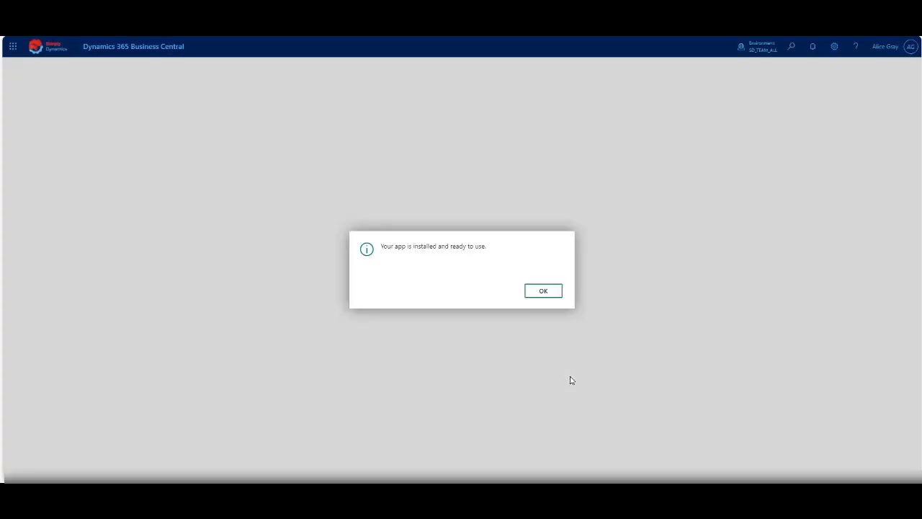
left_click(543, 292)
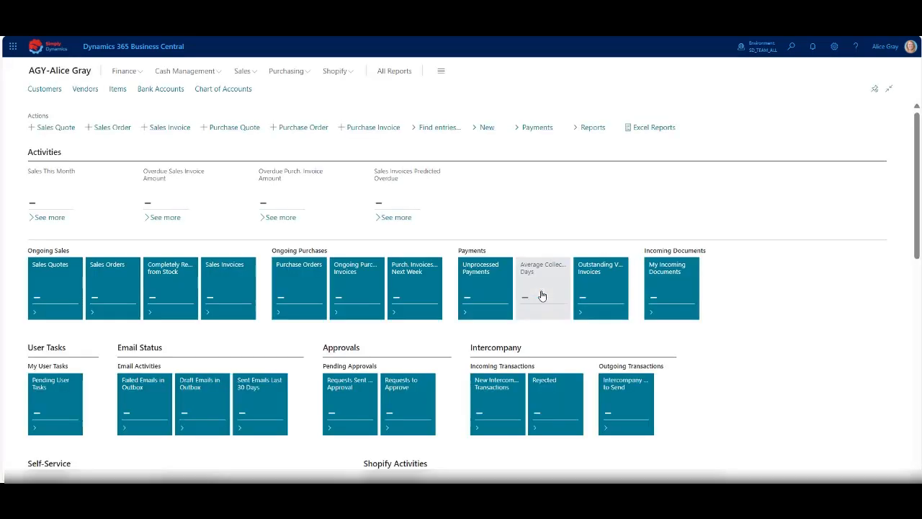
Change the user role in My Settings to SD Document Sender.
left_click(834, 49)
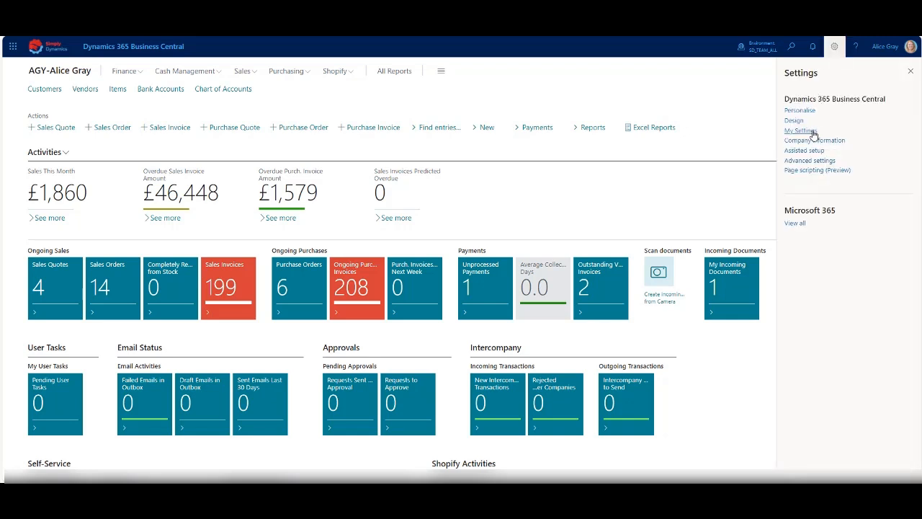
left_click(805, 131)
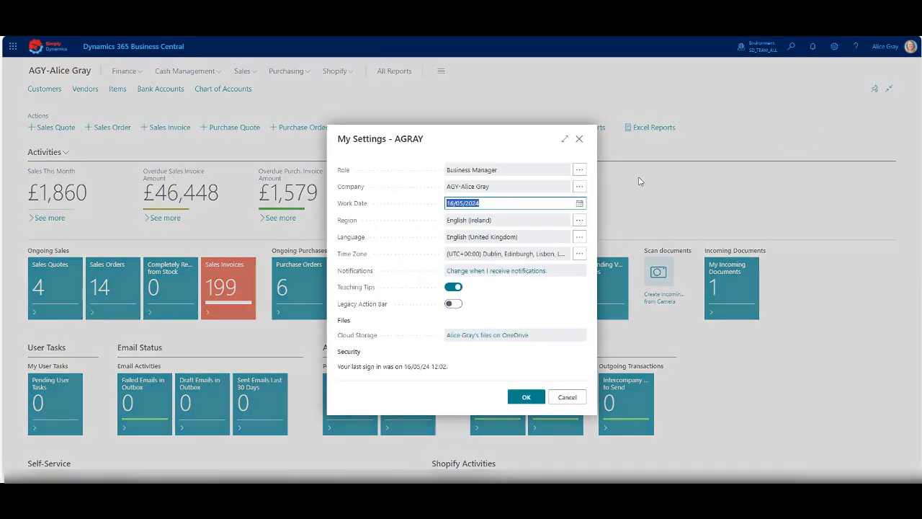
left_click(580, 171)
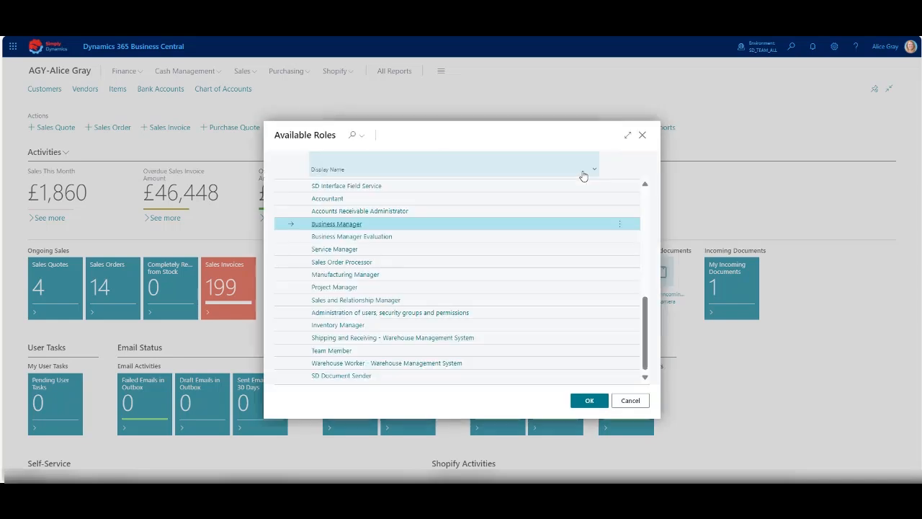
left_click(553, 376)
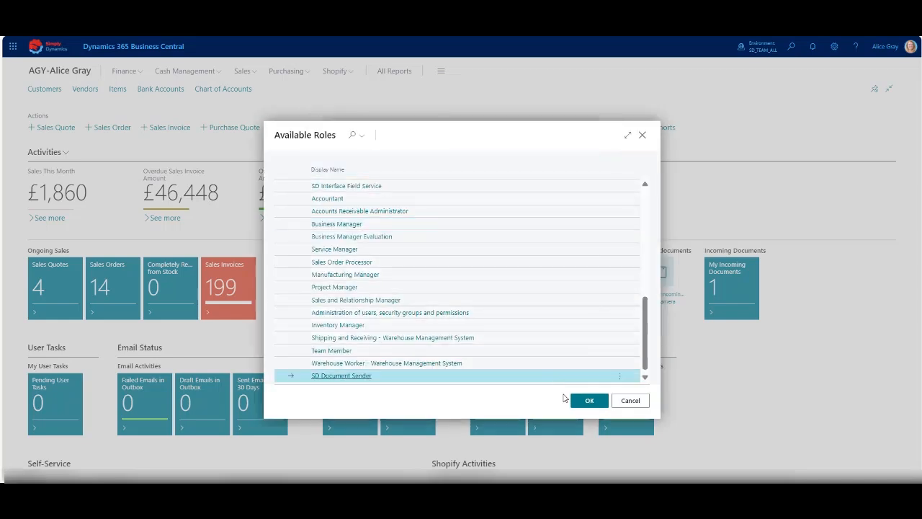
left_click(585, 402)
left_click(526, 399)
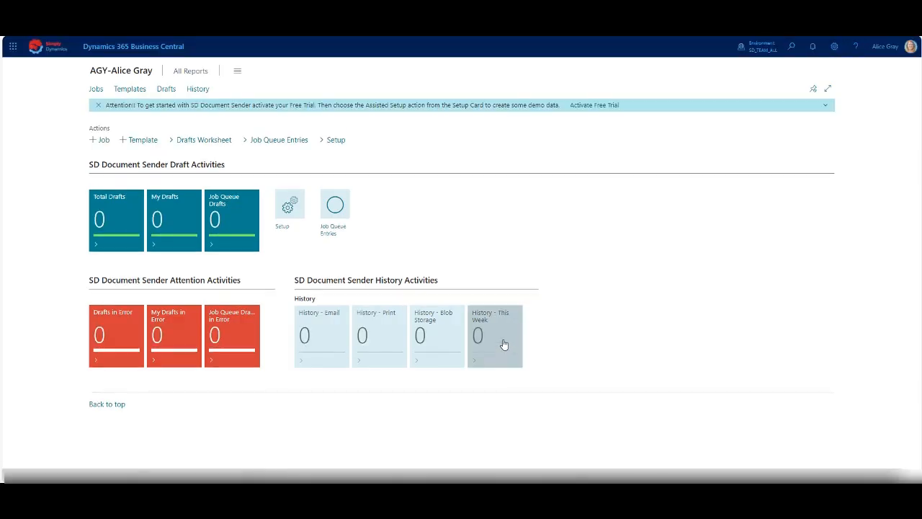
Open product activation from the SD Document Sender setup and enter the company name and contact e-mail.
left_click(292, 209)
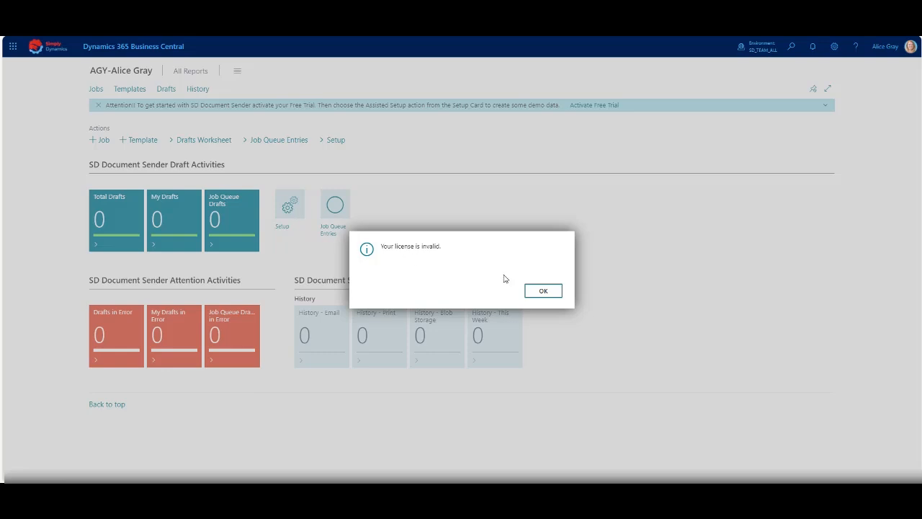
left_click(541, 291)
left_click(504, 291)
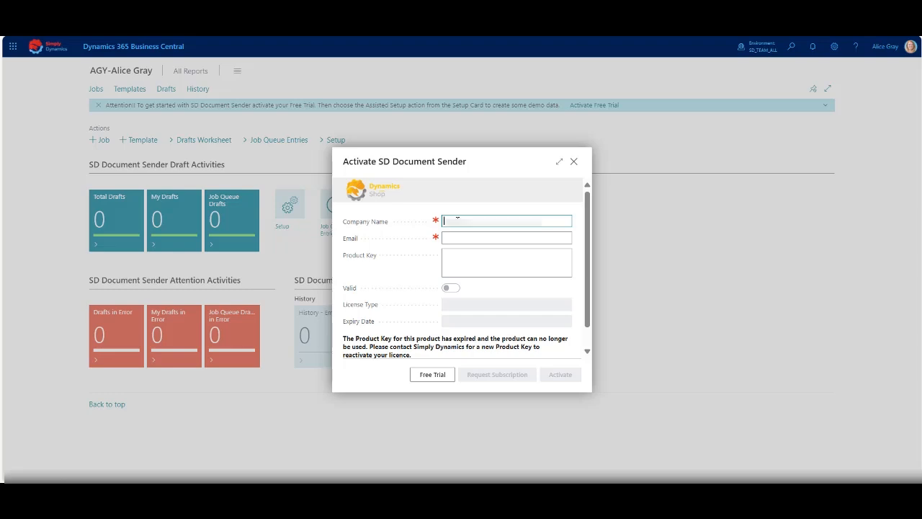
type("Simply Dynamics Ltd")
key("Tab")
type("alice.gr")
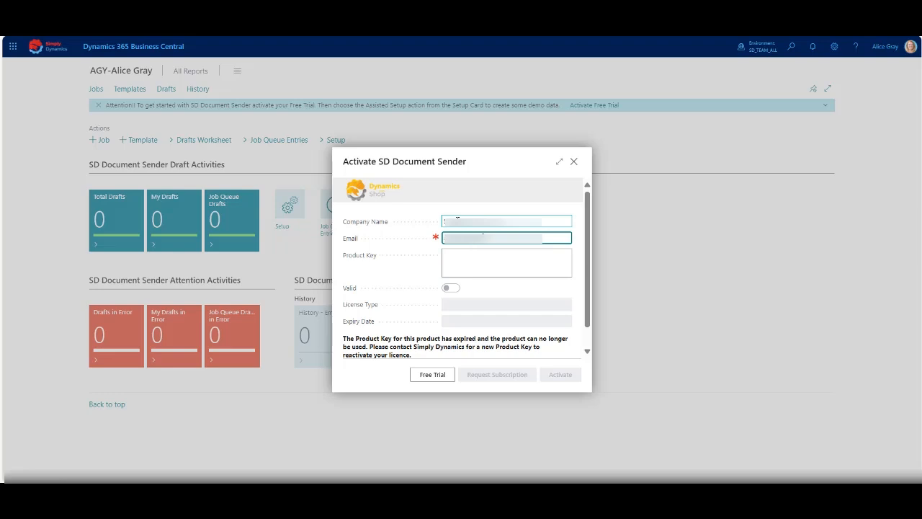
Activate the 30-day free trial of SD Document Sender and close the activation window.
left_click(443, 374)
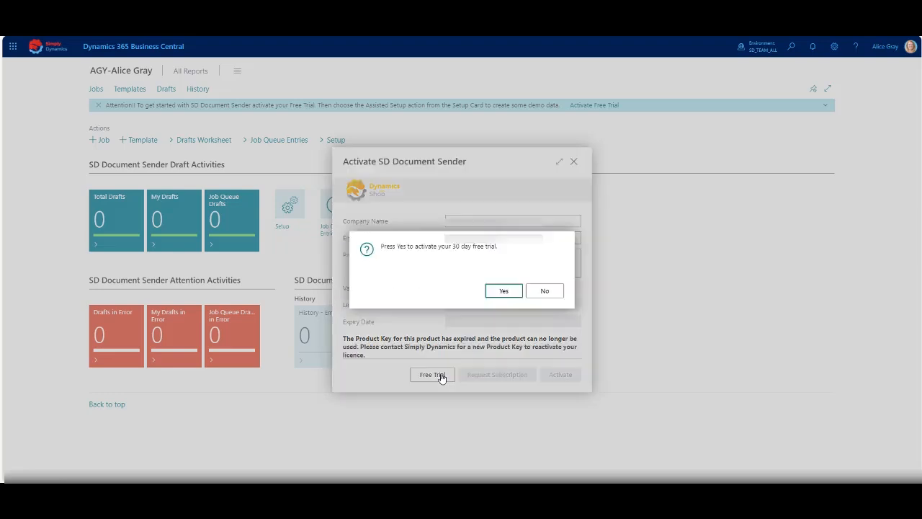
left_click(504, 291)
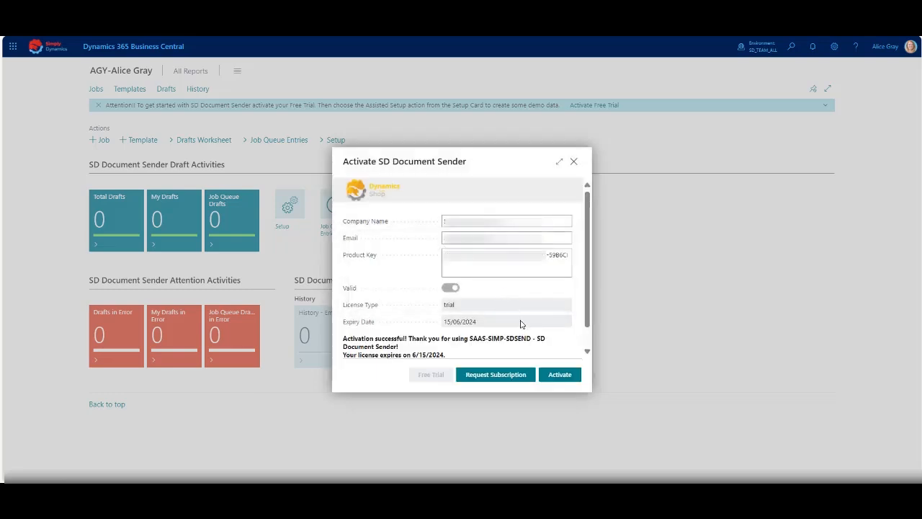
left_click(575, 161)
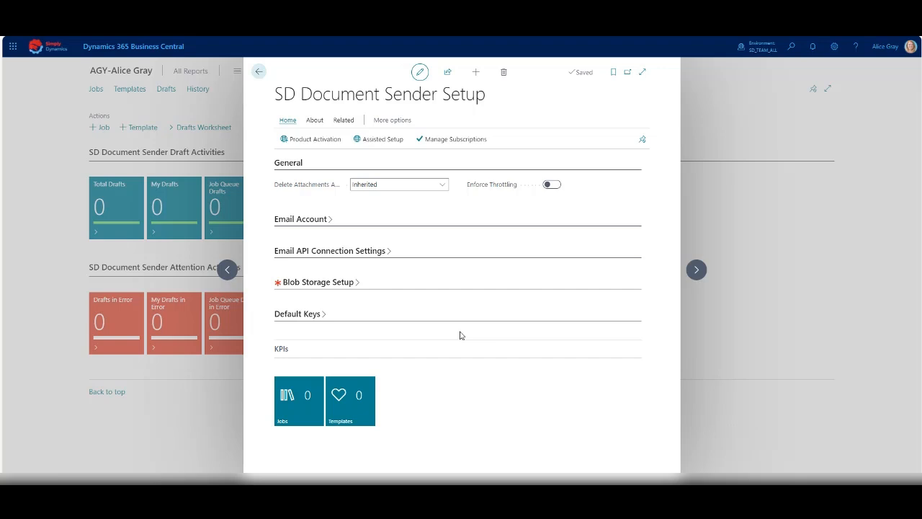
Run the Assisted Setup from the SD Document Sender Setup page to import the demo jobs and templates.
left_click(387, 141)
left_click(504, 292)
left_click(505, 292)
left_click(544, 292)
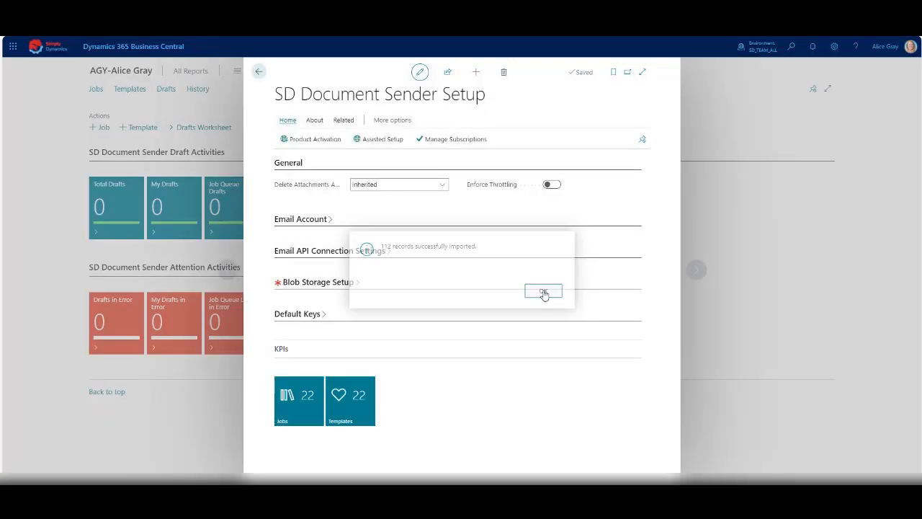
Examine the sales invoice job AR-SIN01, including its report ID, delivery method options, filters, recipients and additional attachments.
left_click(302, 407)
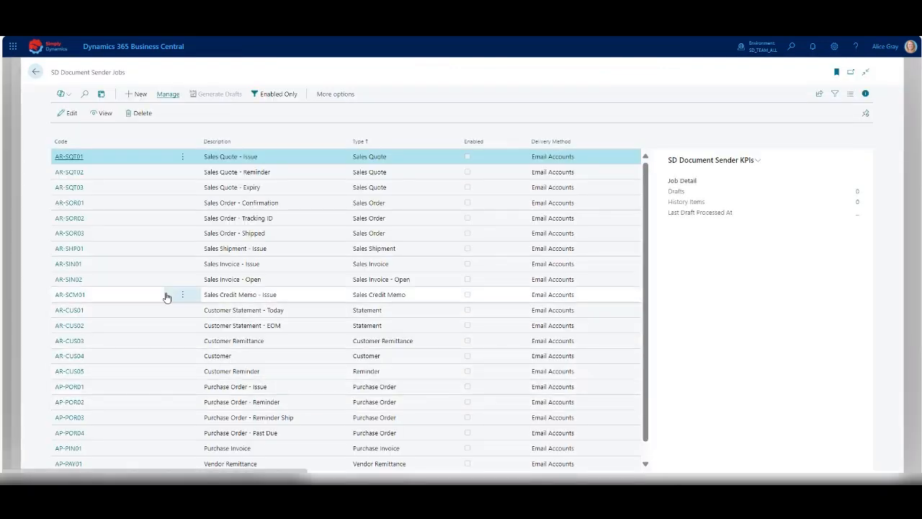
left_click(78, 265)
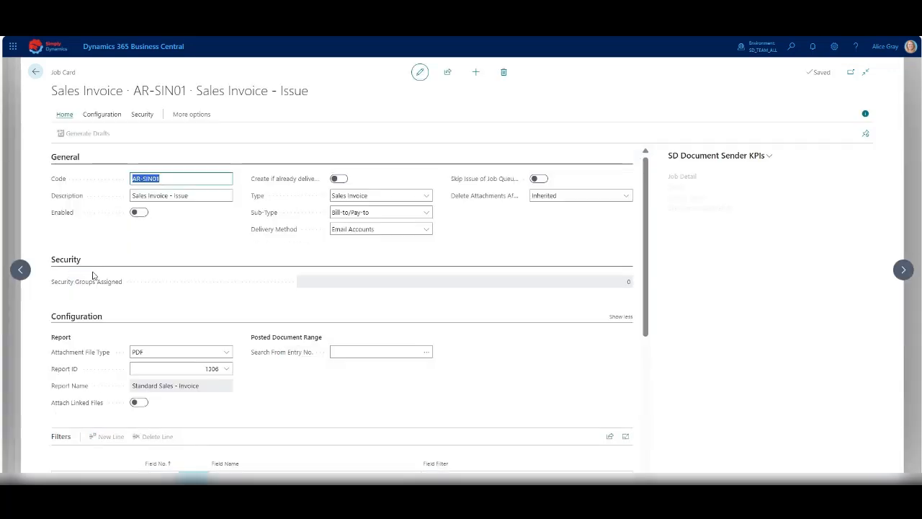
left_click(227, 370)
left_click(225, 407)
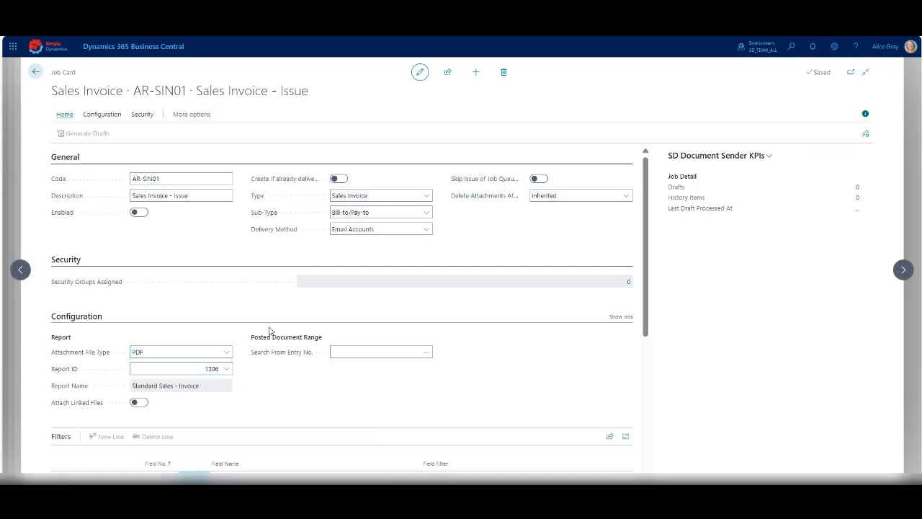
left_click(428, 229)
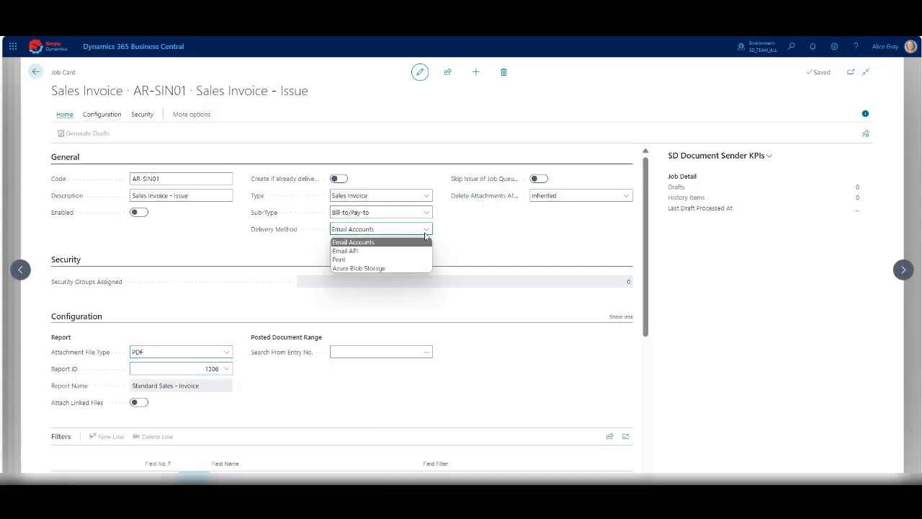
left_click(442, 332)
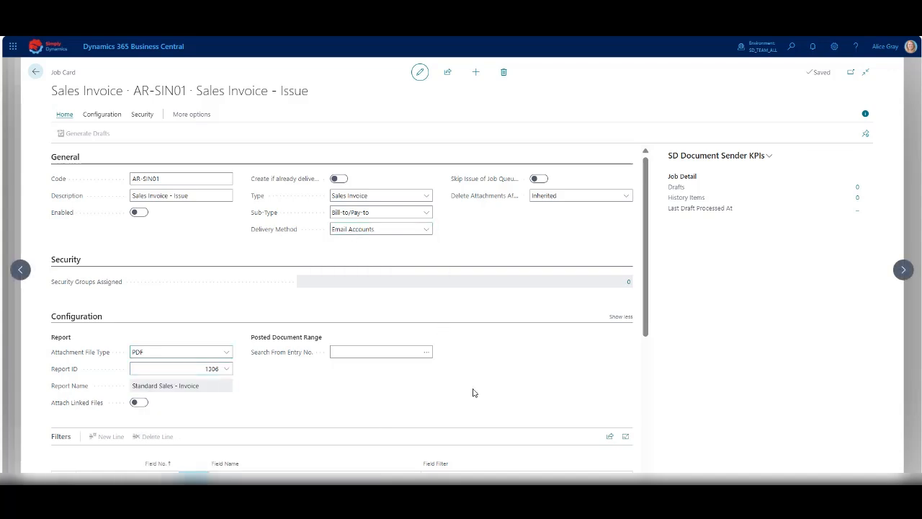
scroll(471, 391, "down", 4)
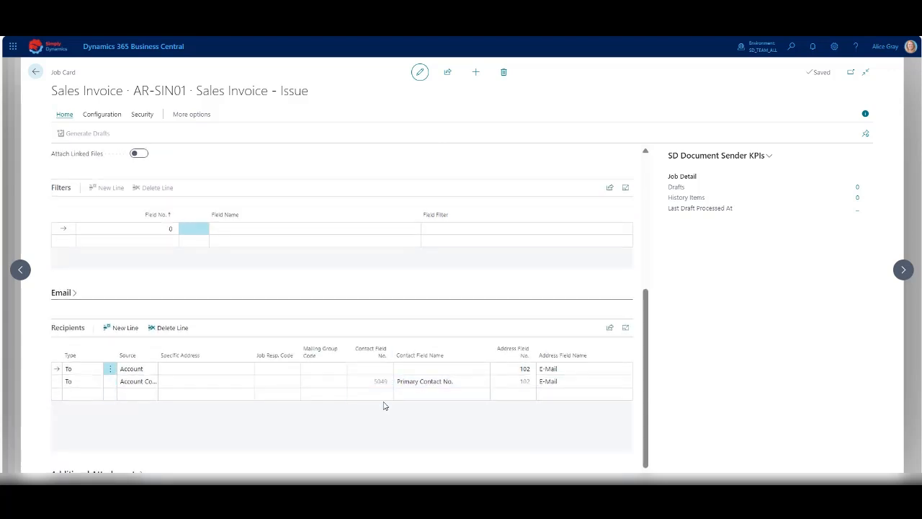
scroll(267, 457, "down", 1)
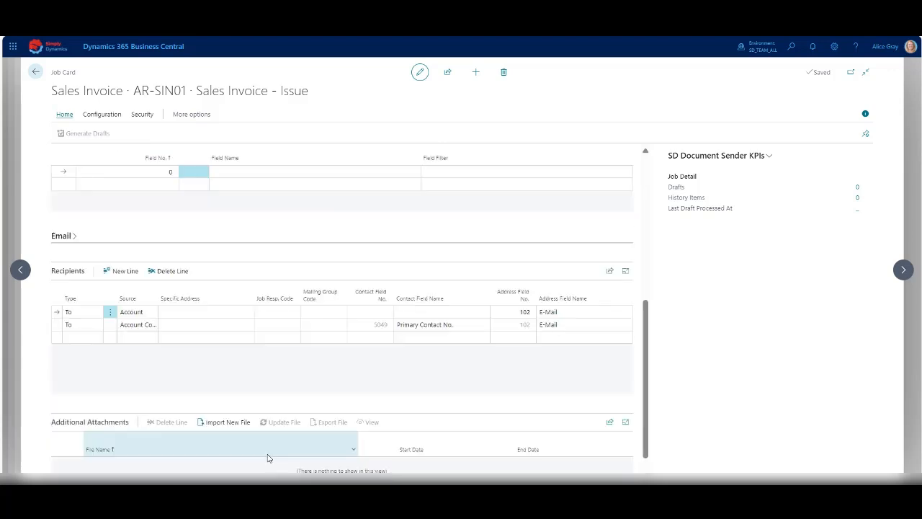
left_click(35, 72)
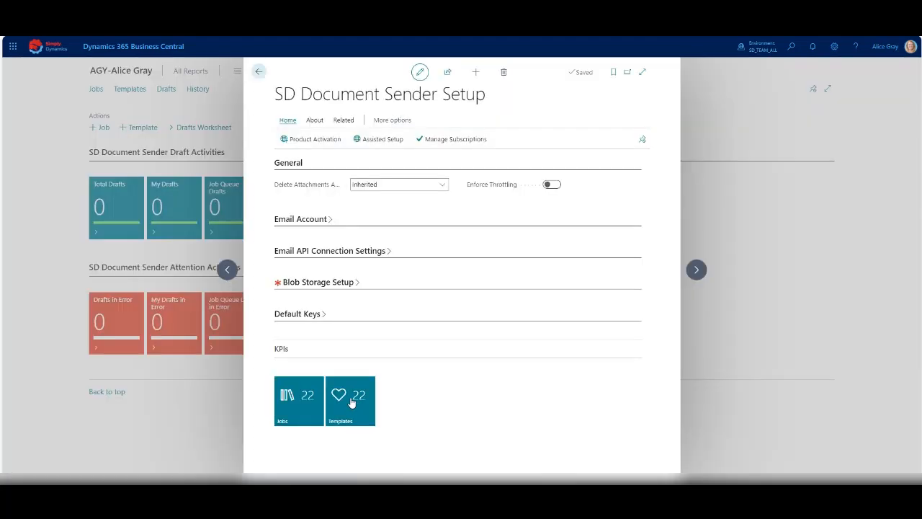
Examine the AR-SIN01 sales invoice template's subject, body and available merge fields, and return to the setup page.
left_click(352, 402)
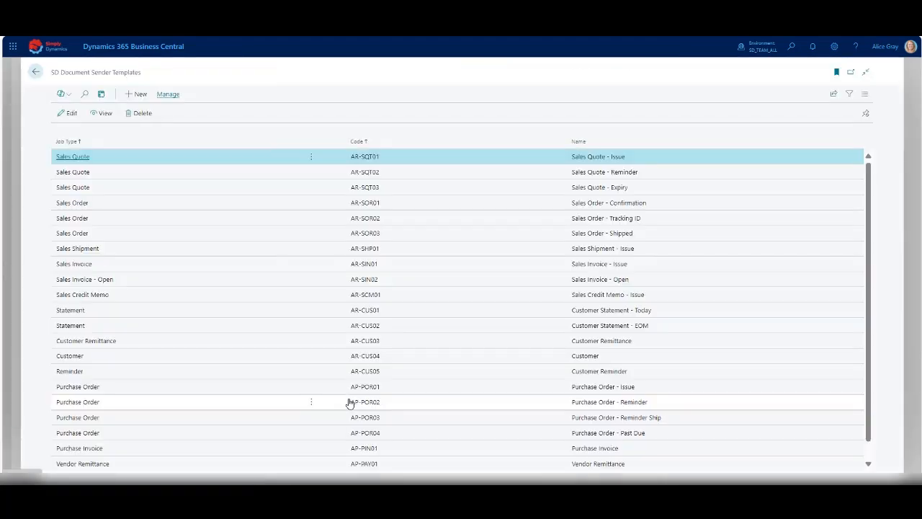
left_click(87, 268)
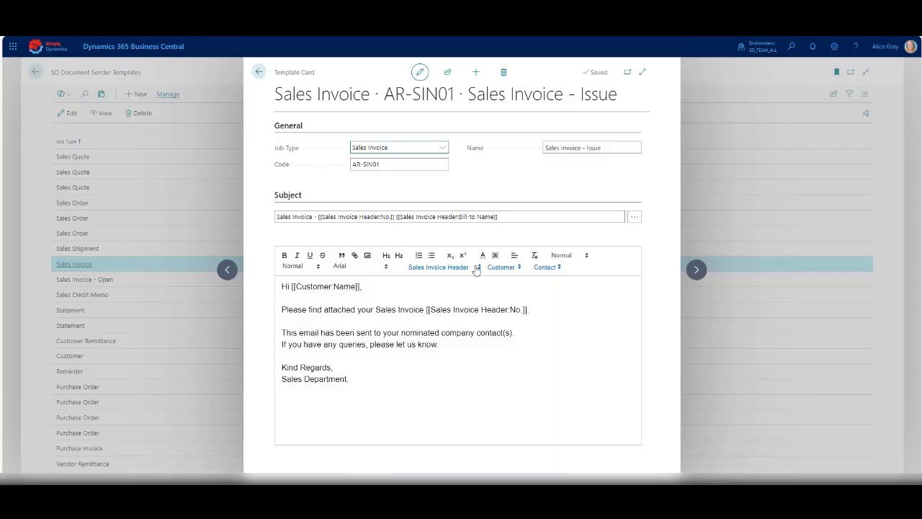
left_click(516, 218)
left_click(536, 310)
left_click(477, 269)
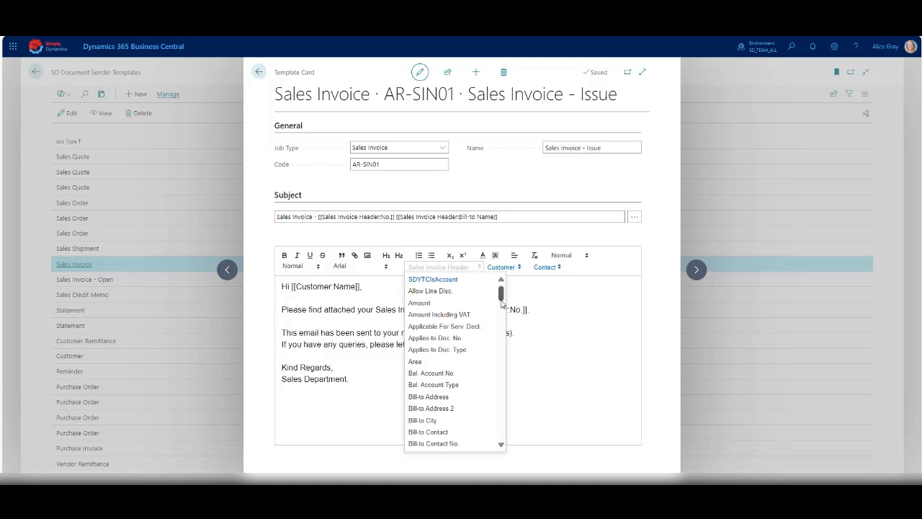
mouse_move(501, 293)
left_mouse_down()
mouse_move(503, 307)
mouse_move(505, 288)
left_mouse_up()
left_click(518, 268)
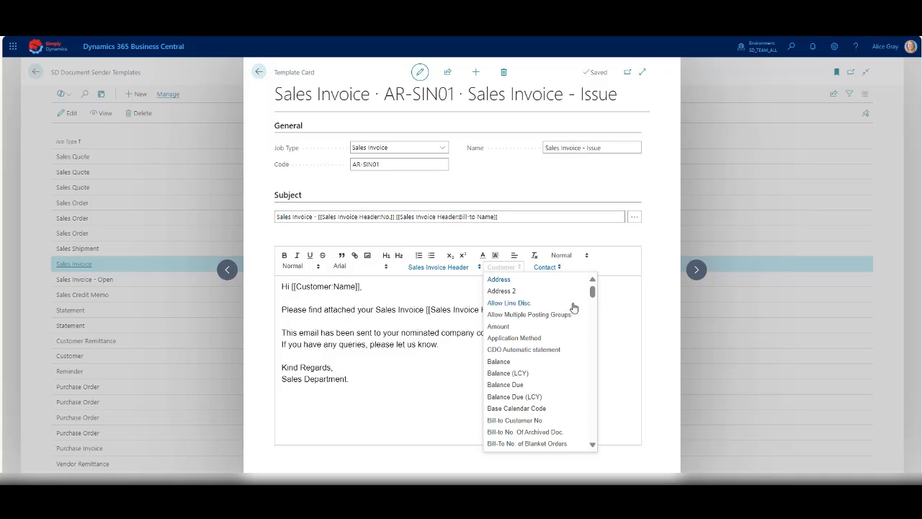
left_click(606, 298)
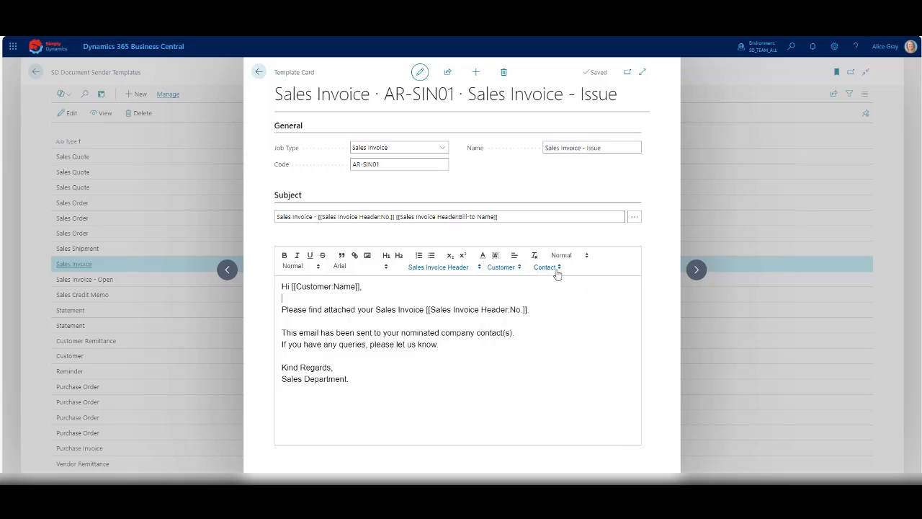
left_click(557, 272)
left_click(258, 71)
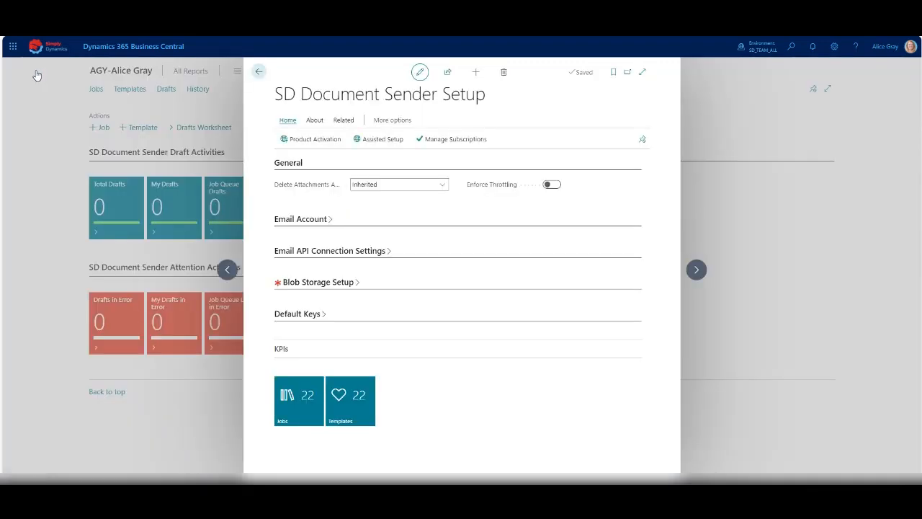
Examine the Email Account, Email API Connection Settings and Blob Storage Setup sections of the SD Document Sender Setup page.
left_click(331, 225)
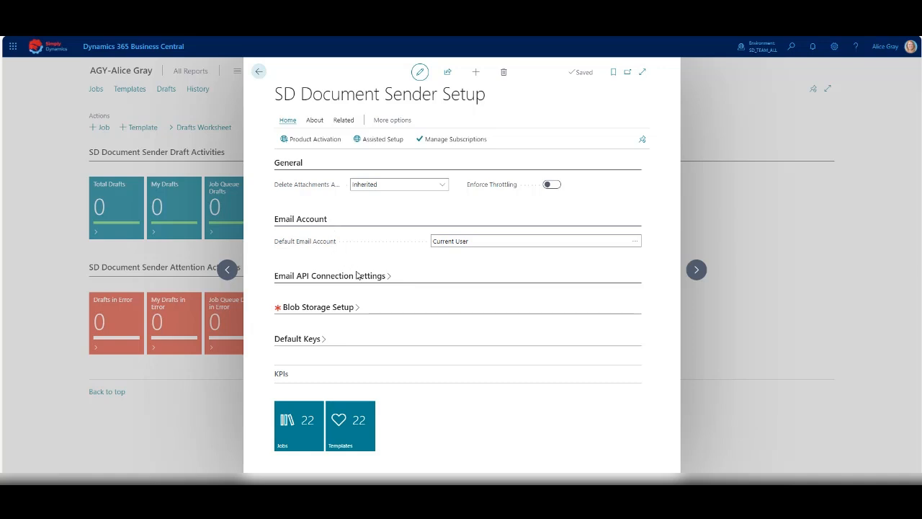
left_click(386, 277)
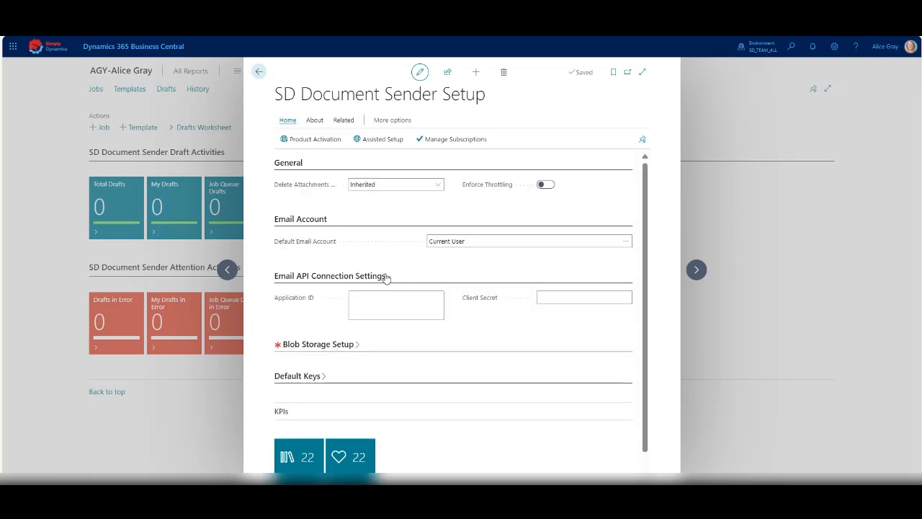
left_click(355, 348)
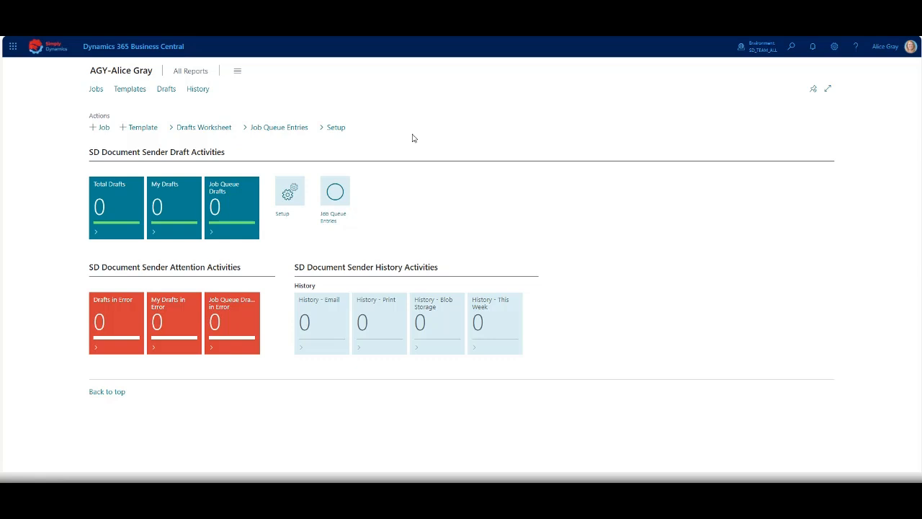
Open the AR-SIN01 sales invoice job and review its type and delivery method options, keeping Email Accounts as the delivery method.
left_click(96, 89)
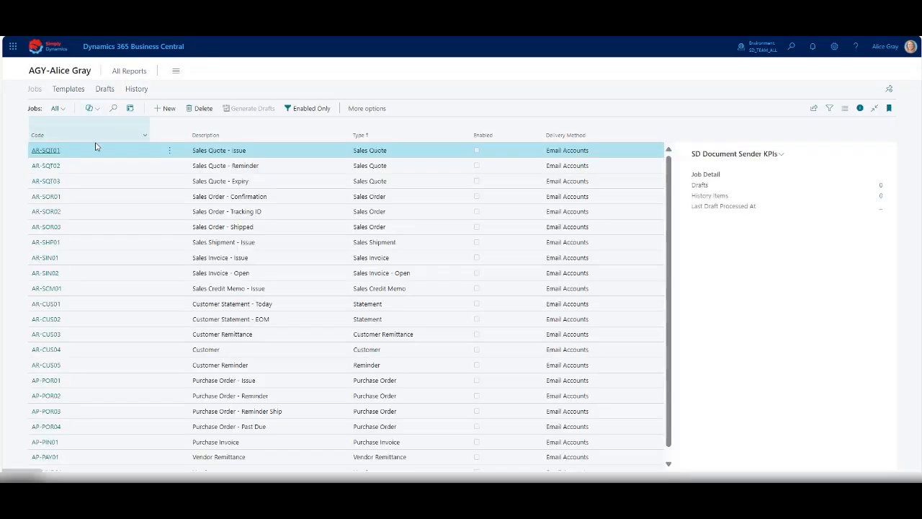
left_click(47, 259)
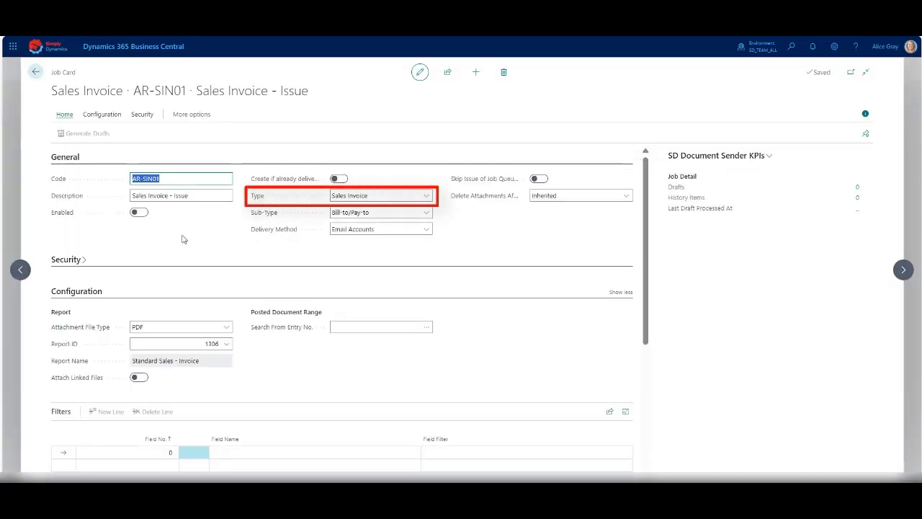
left_click(428, 196)
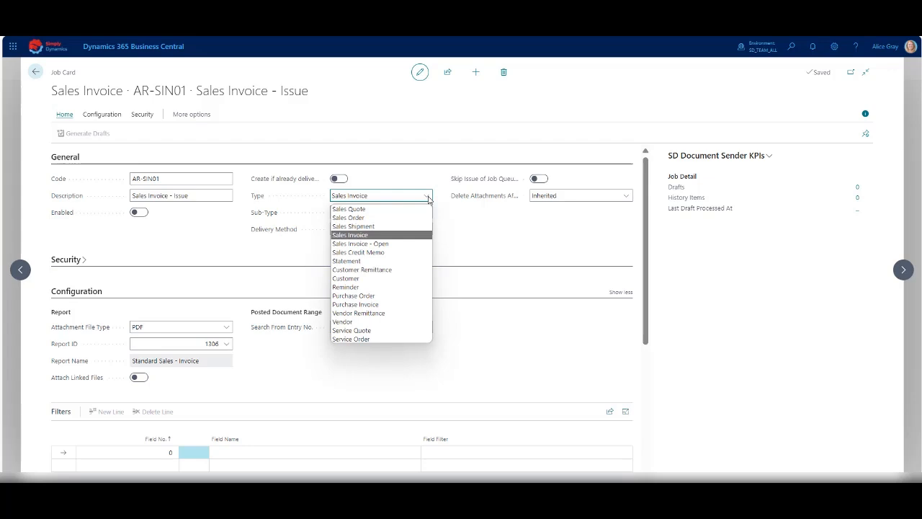
left_click(428, 200)
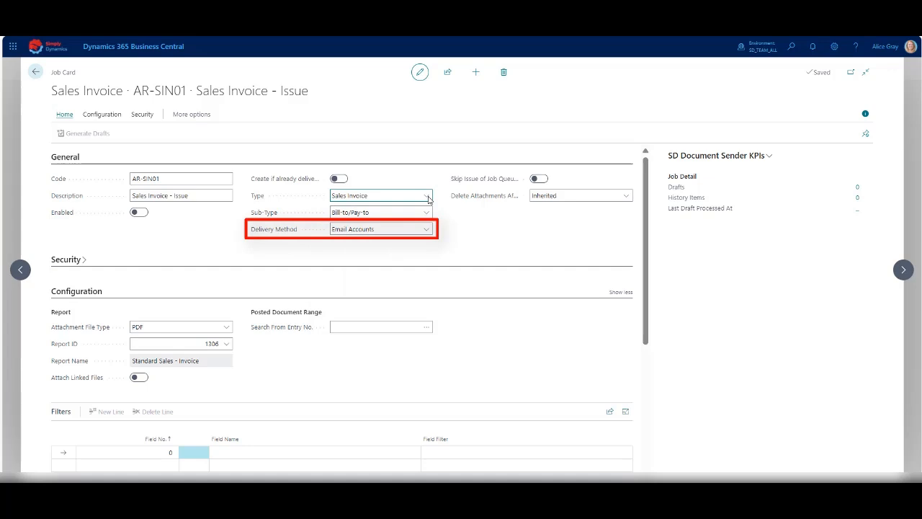
left_click(429, 231)
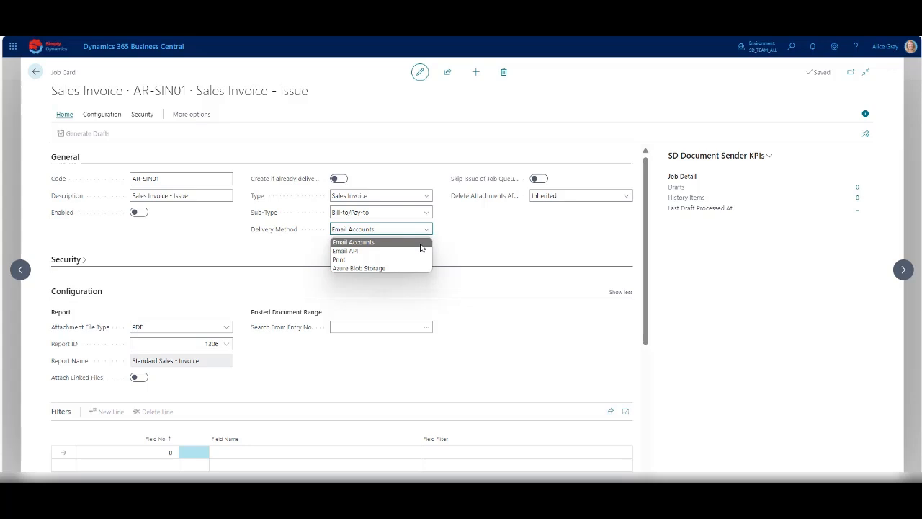
left_click(421, 243)
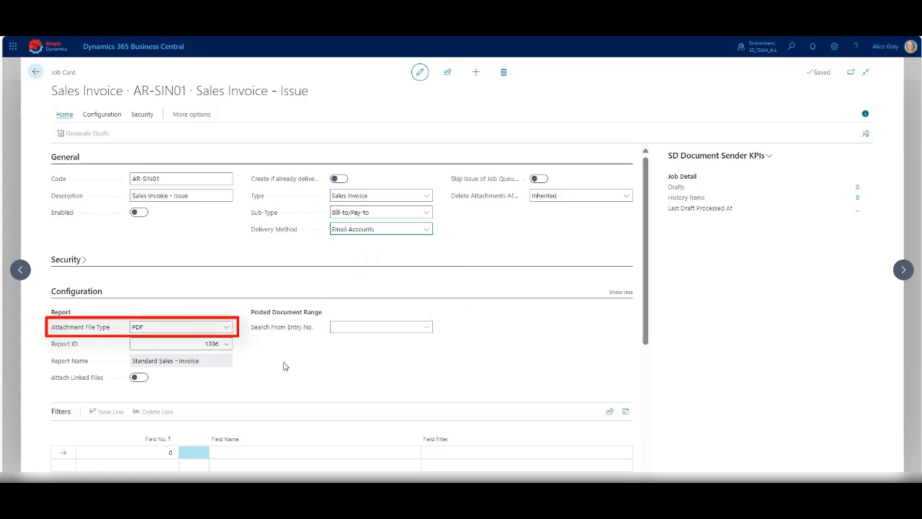
Review the attachment file type and report ID choices in the AR-SIN01 job's configuration without changing them.
left_click(227, 328)
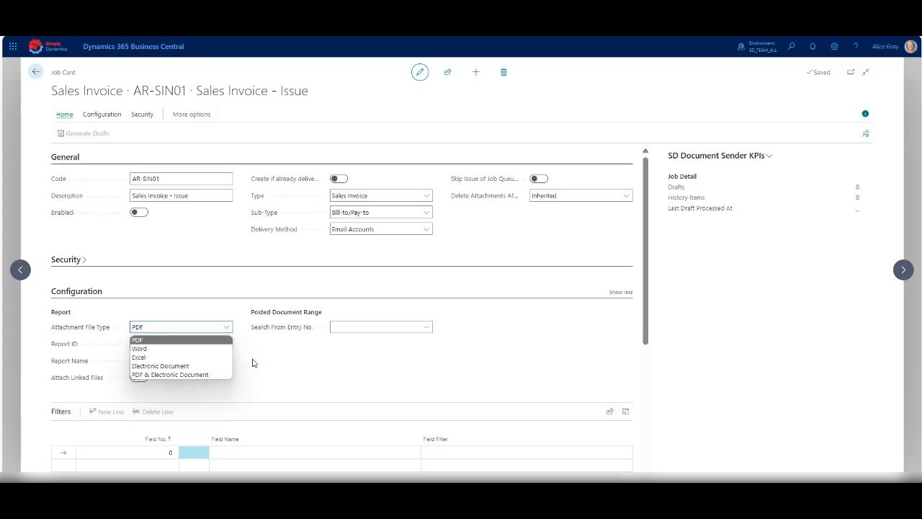
left_click(242, 358)
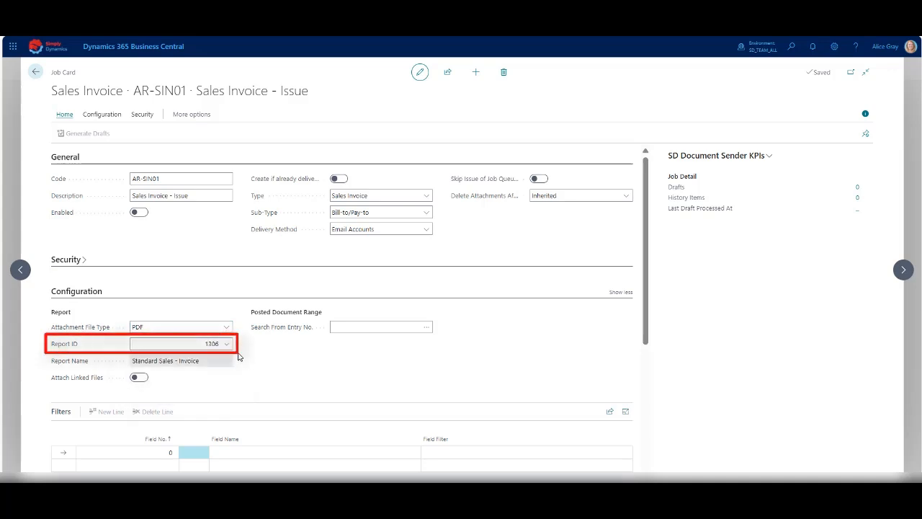
left_click(227, 344)
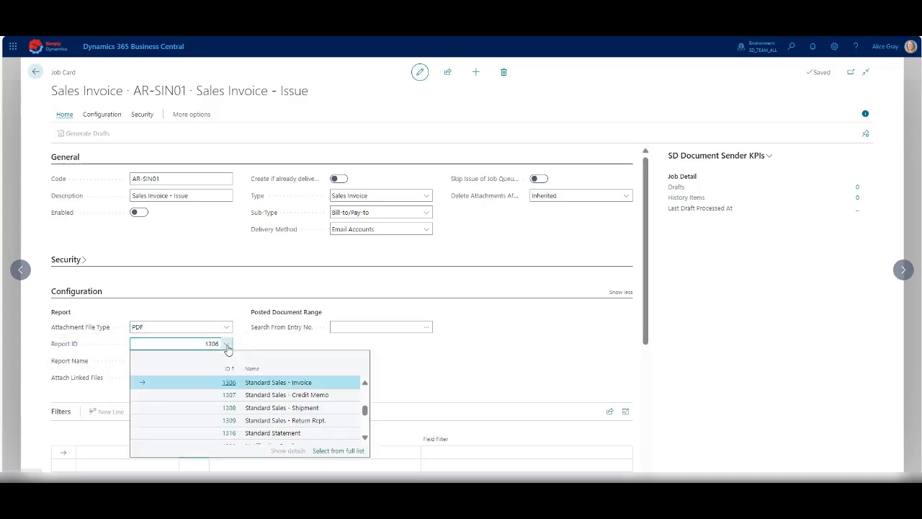
left_click(243, 346)
Examine the job's email settings and its linked AR-SIN01 template, including the sales invoice, customer and contact merge fields, and return to the job card.
left_click_drag(643, 322, 642, 425)
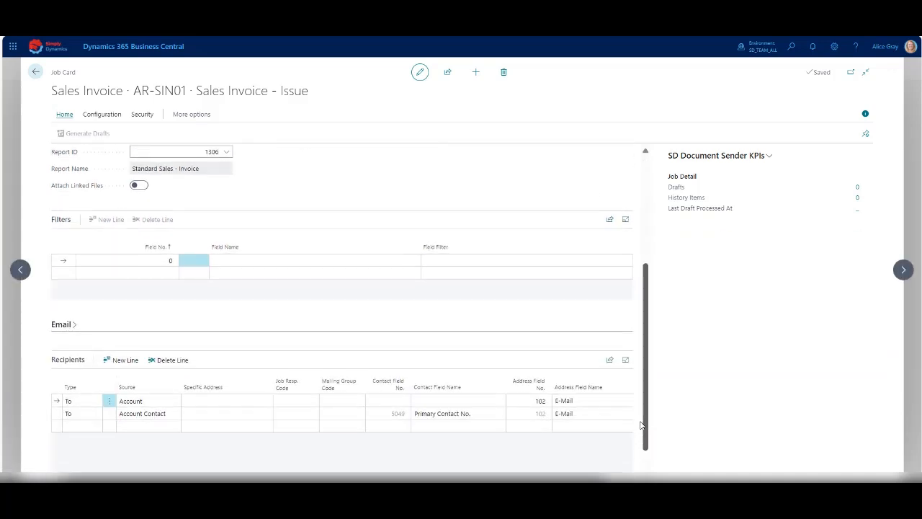
left_click(68, 322)
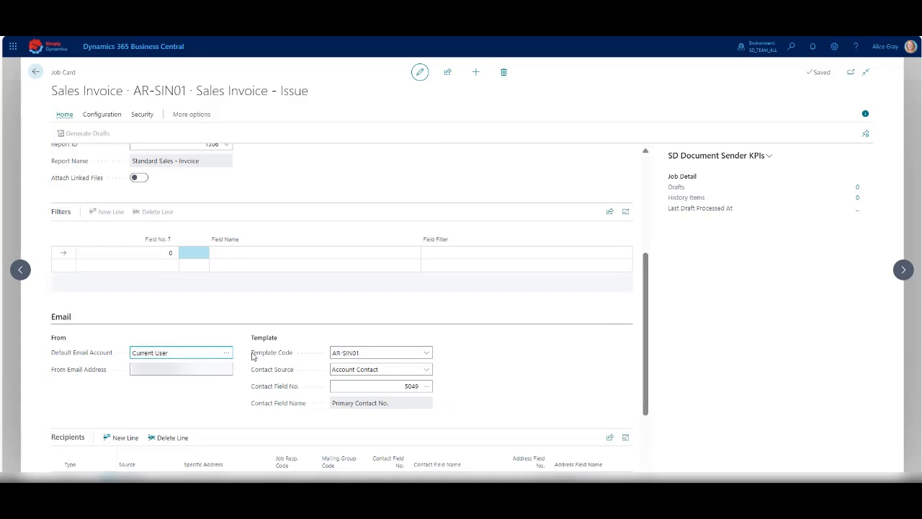
left_click(427, 352)
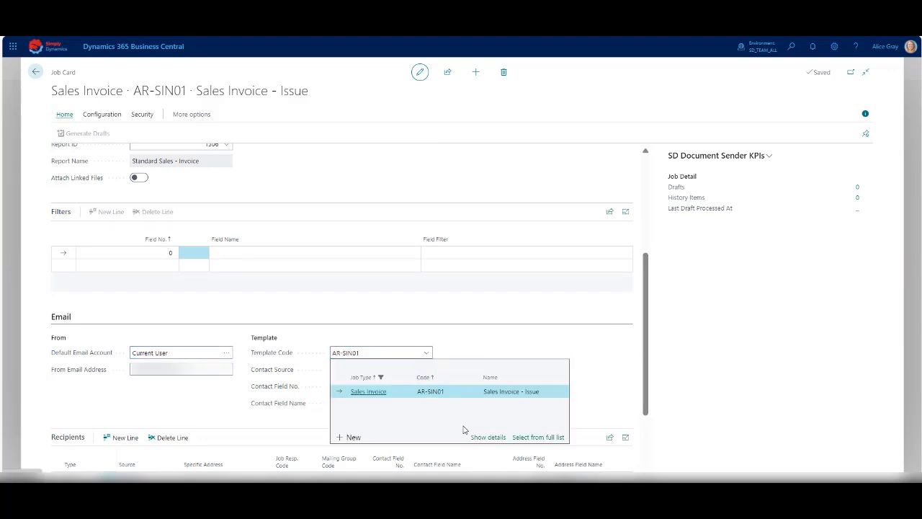
left_click(482, 437)
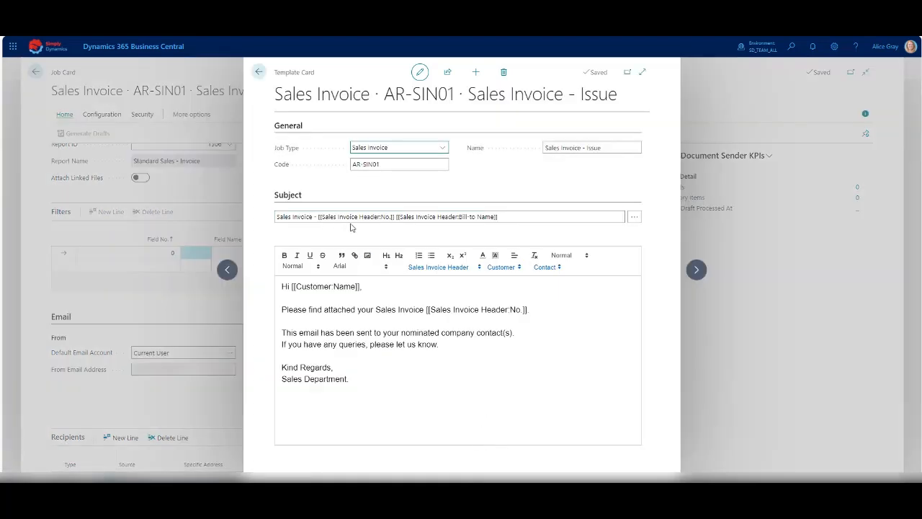
left_click_drag(292, 287, 359, 287)
left_click_drag(428, 309, 520, 310)
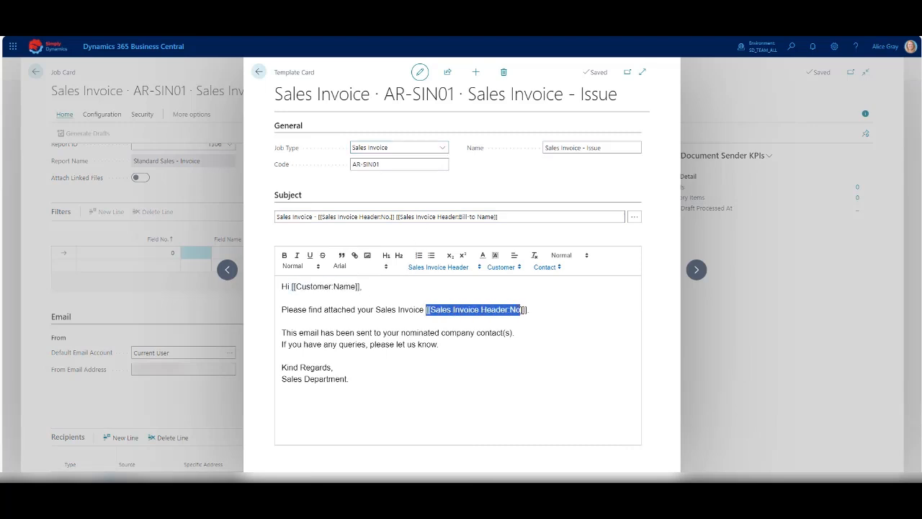
left_click(478, 268)
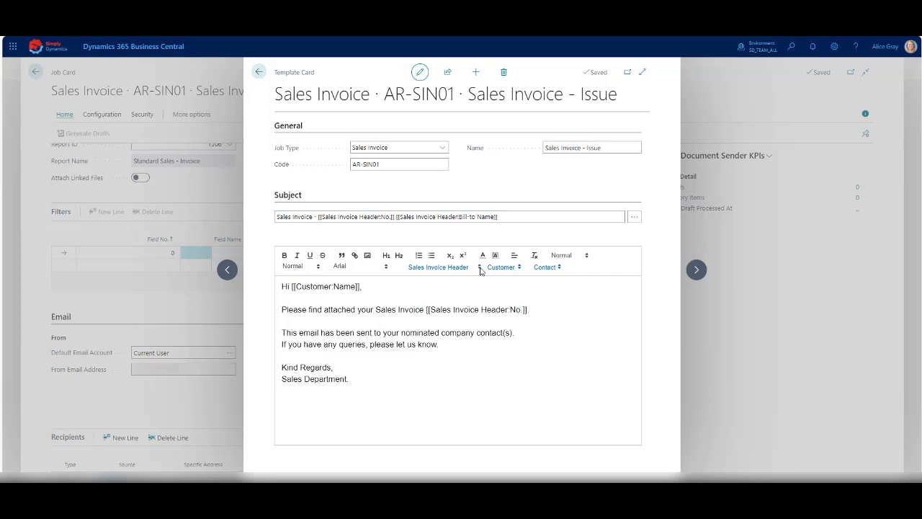
left_click(511, 269)
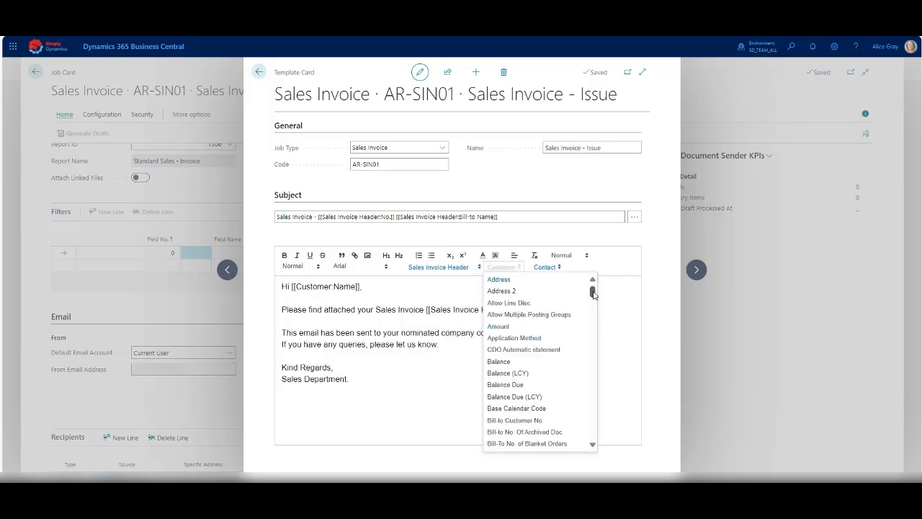
left_click(554, 268)
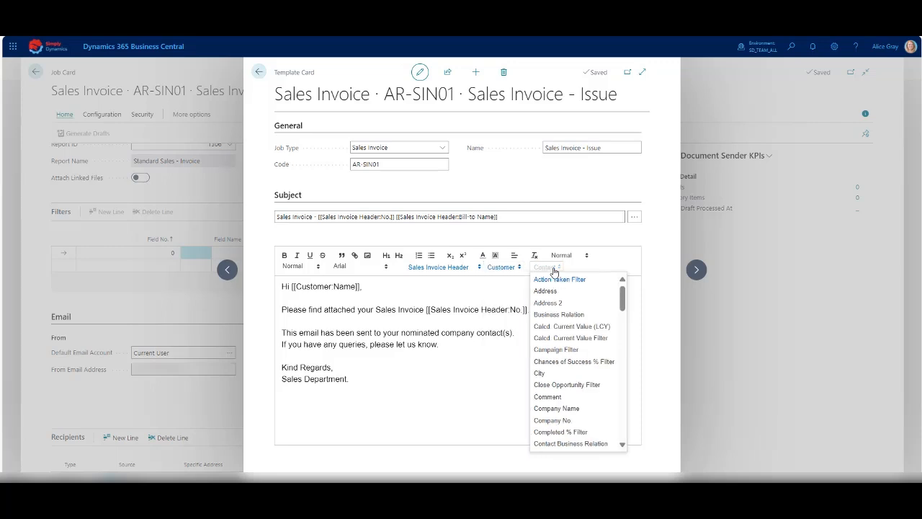
left_click(554, 270)
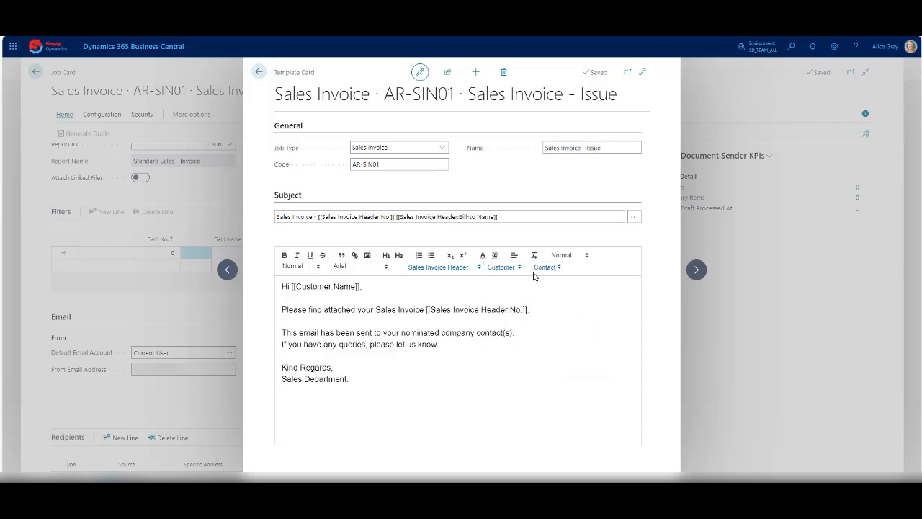
left_click(259, 72)
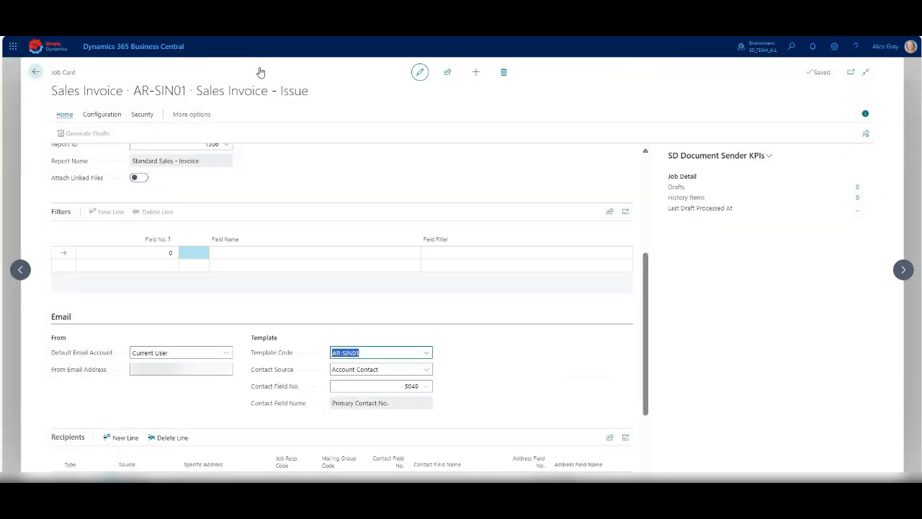
Review the recipient type and source options on a blank recipient line without keeping it, and examine the job's additional attachments section.
left_click(63, 317)
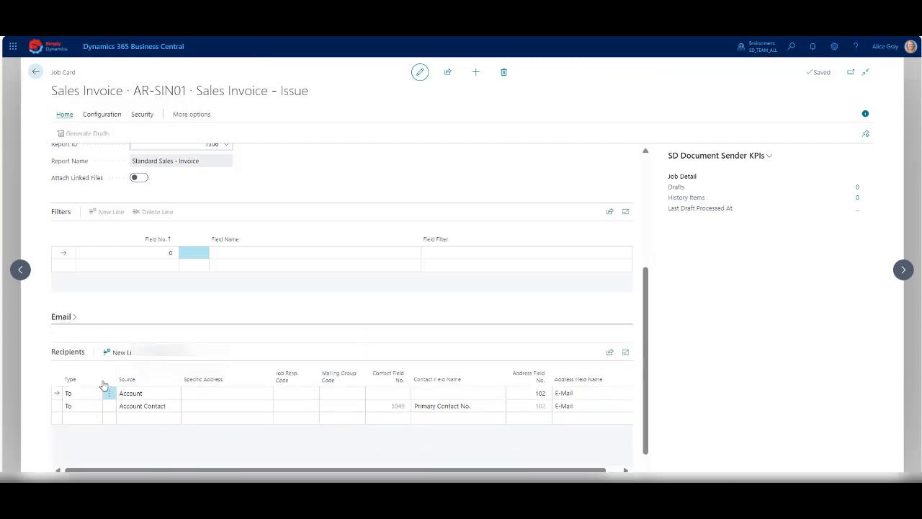
left_click(121, 419)
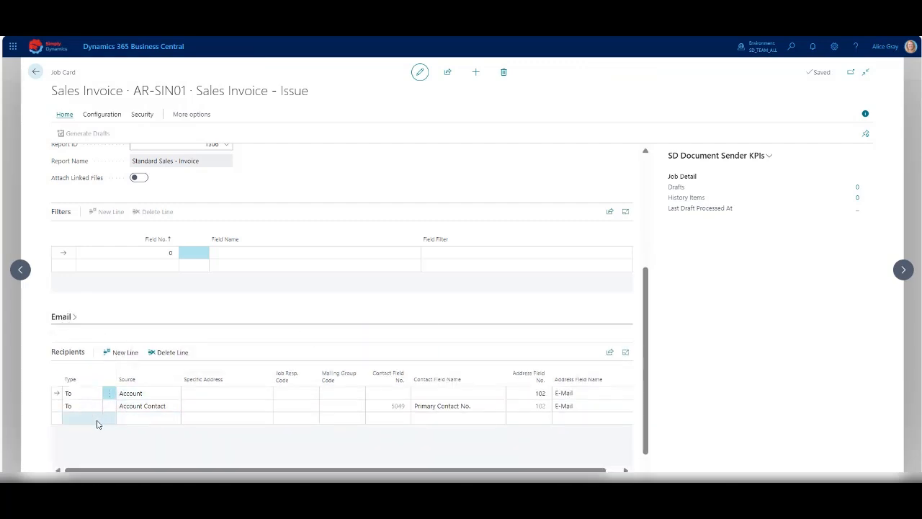
left_click(98, 420)
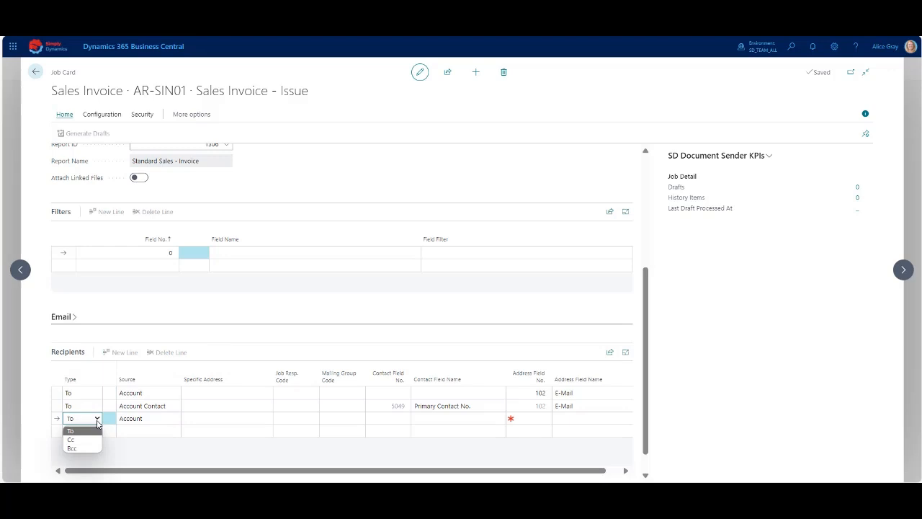
left_click(173, 419)
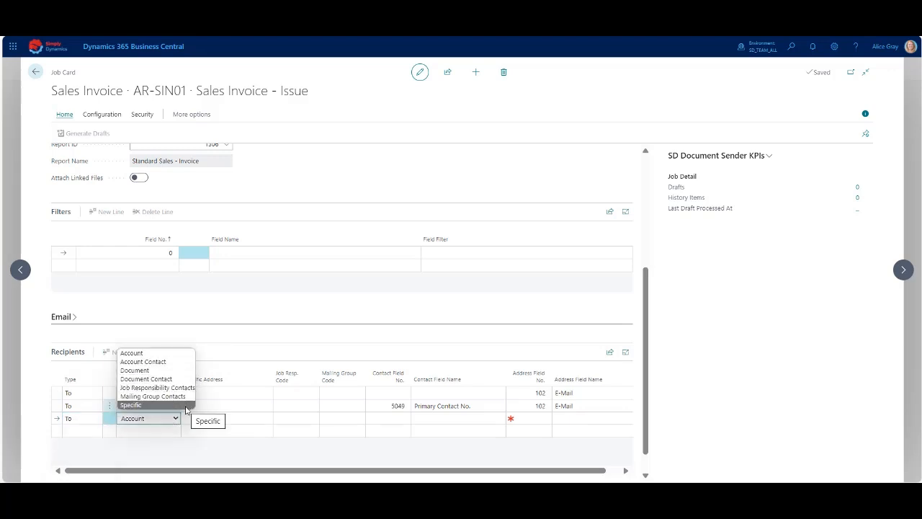
left_click(87, 406)
scroll(108, 418, "down", 1)
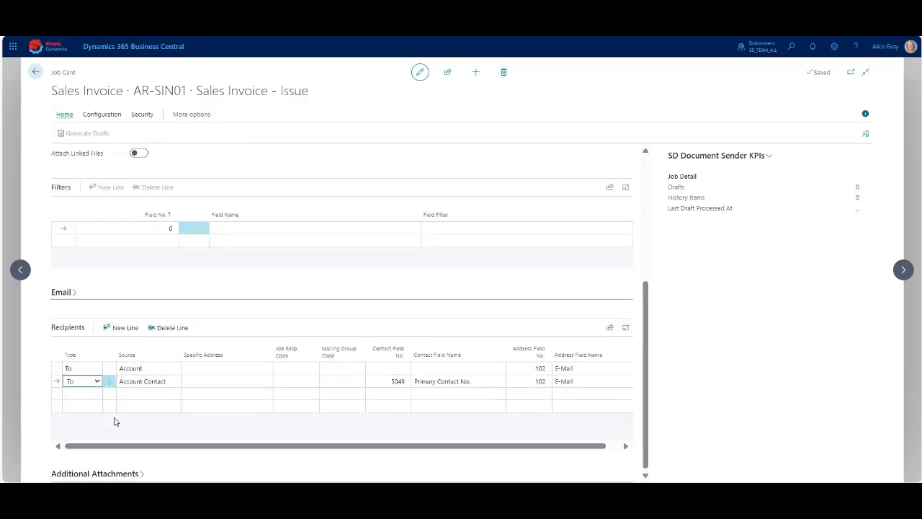
scroll(253, 465, "down", 3)
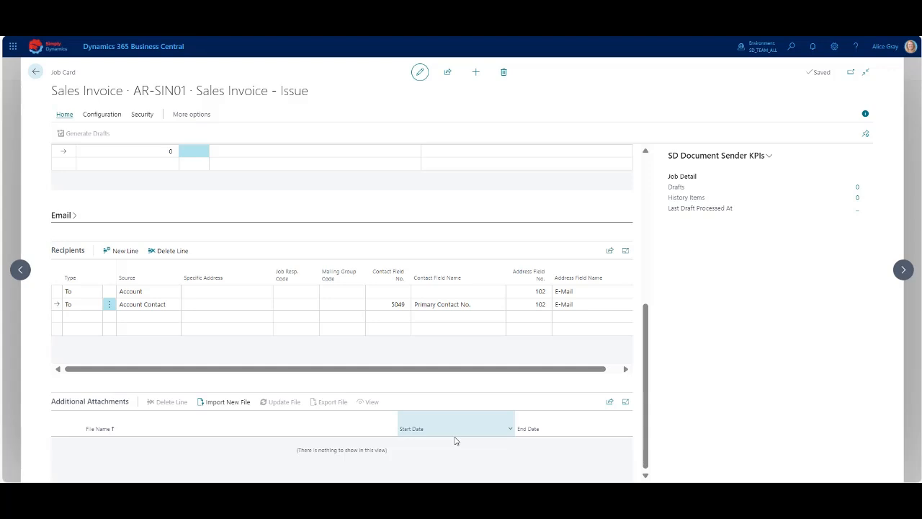
left_click(550, 431)
Enable the AR-SIN01 job and generate its drafts, closing the job and returning to the home page.
scroll(300, 363, "up", 2)
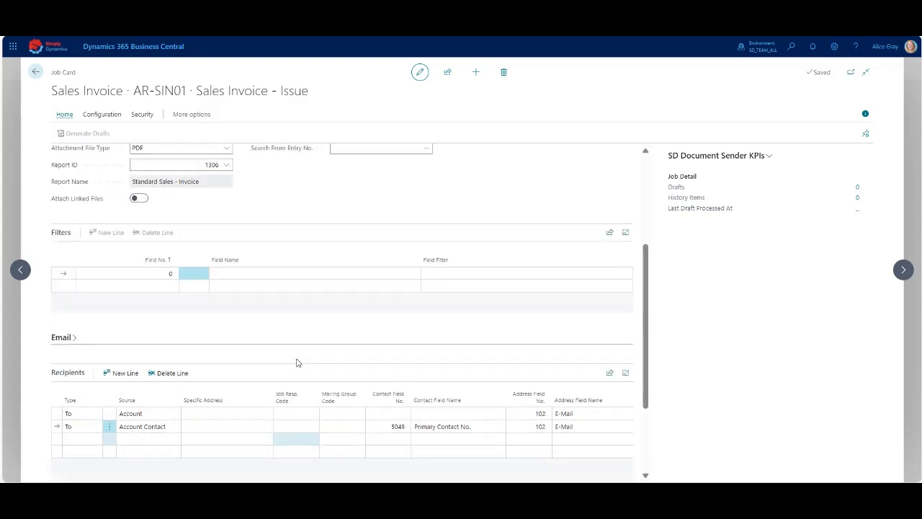
scroll(297, 363, "up", 3)
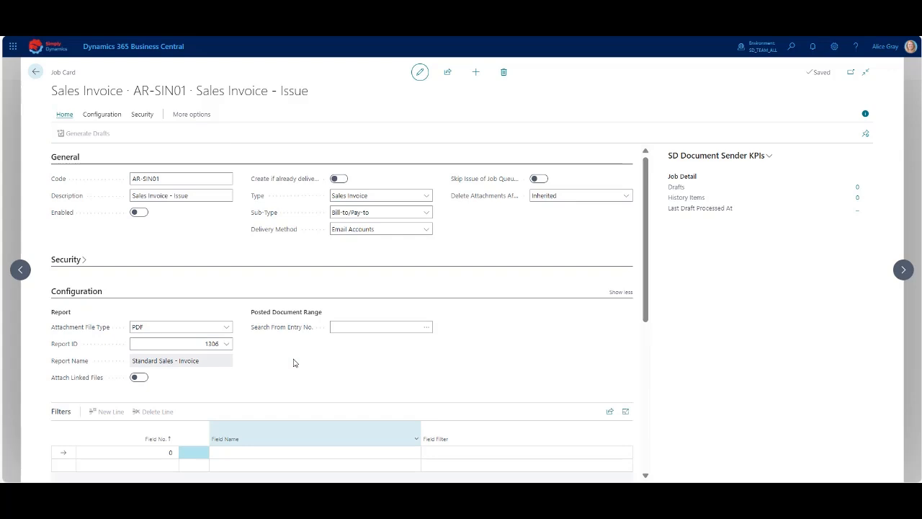
left_click(140, 213)
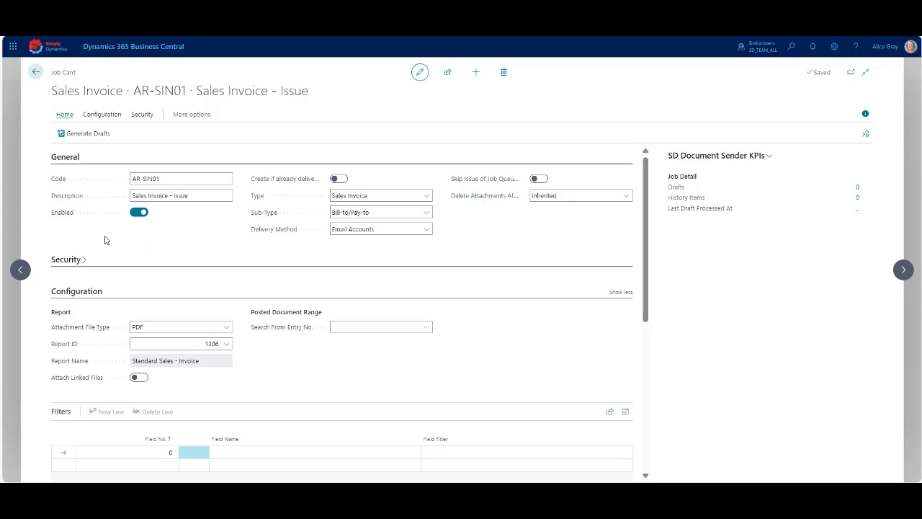
left_click(74, 135)
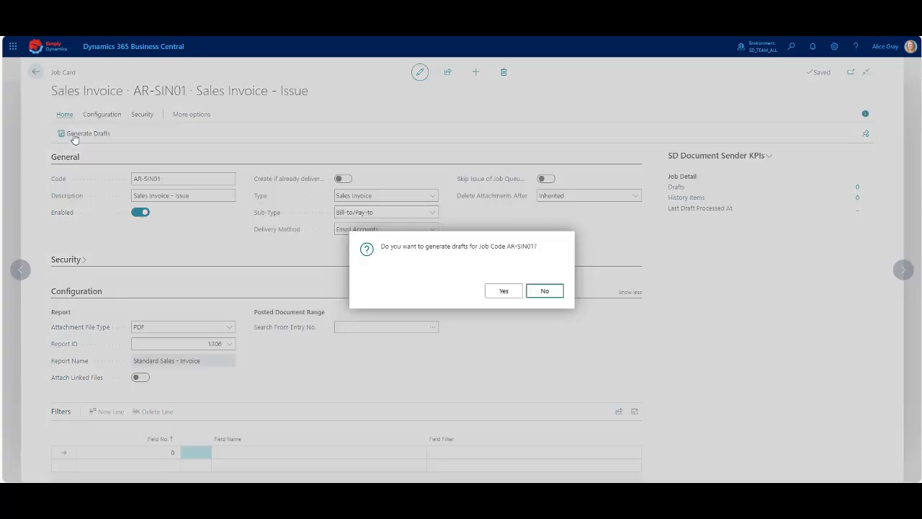
left_click(502, 292)
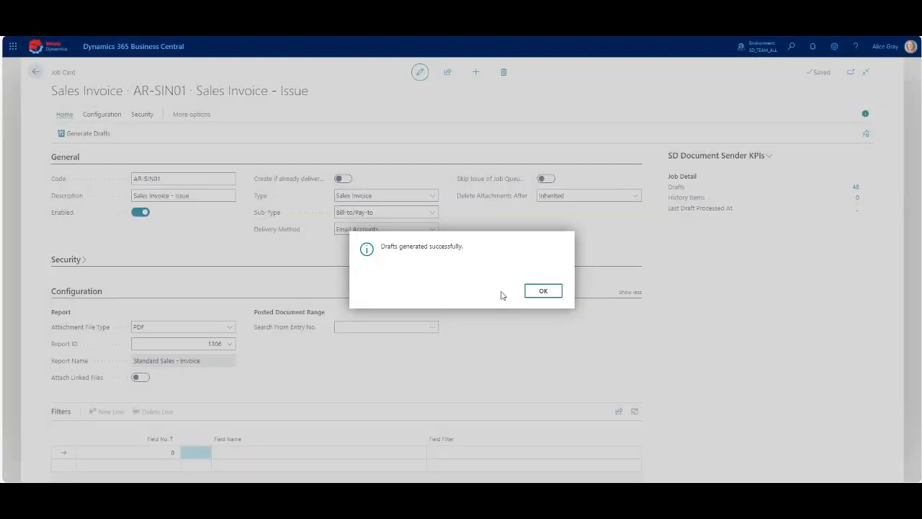
left_click(535, 294)
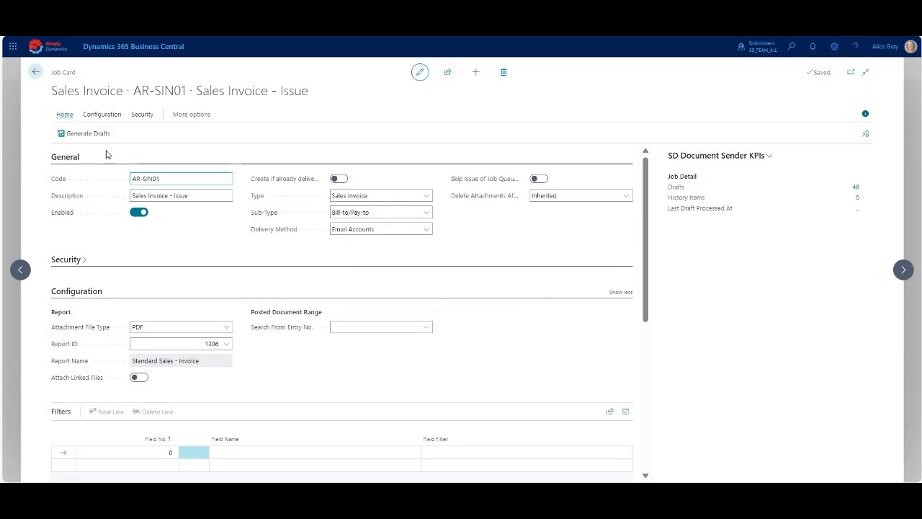
left_click(35, 73)
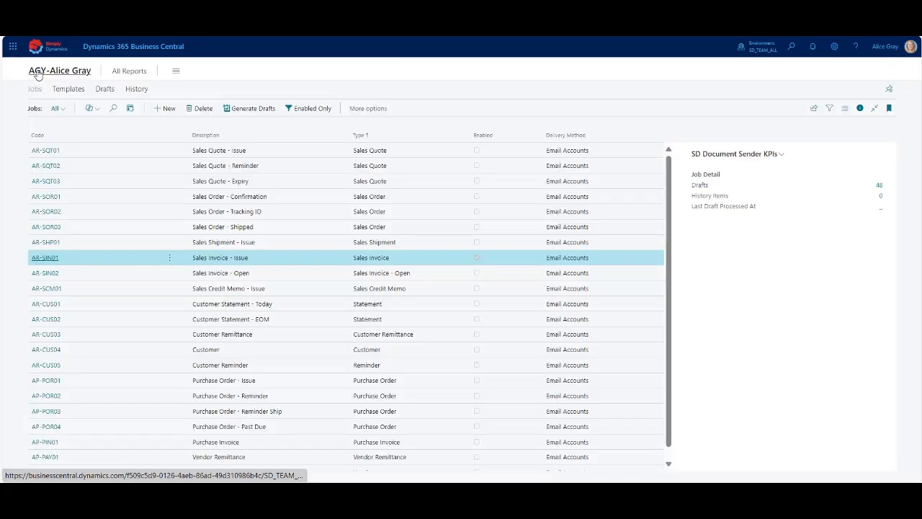
left_click(36, 73)
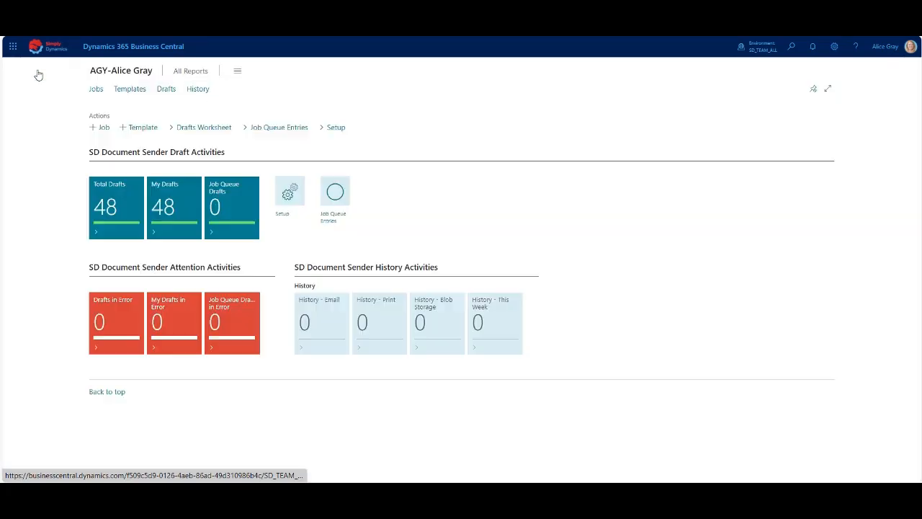
Open my drafts and examine the recipients, attachment and email content of several sales invoice drafts, ending with 103005 for Adatum Corporation.
left_click(167, 211)
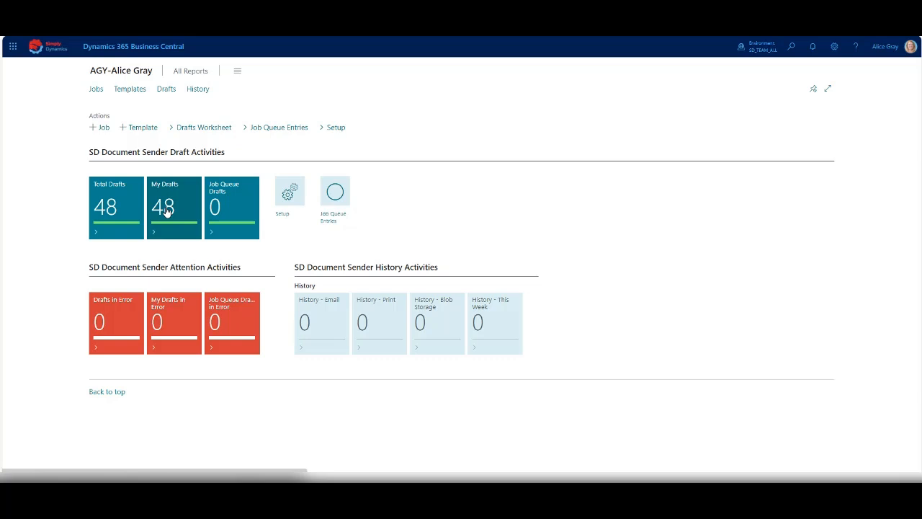
left_click(166, 210)
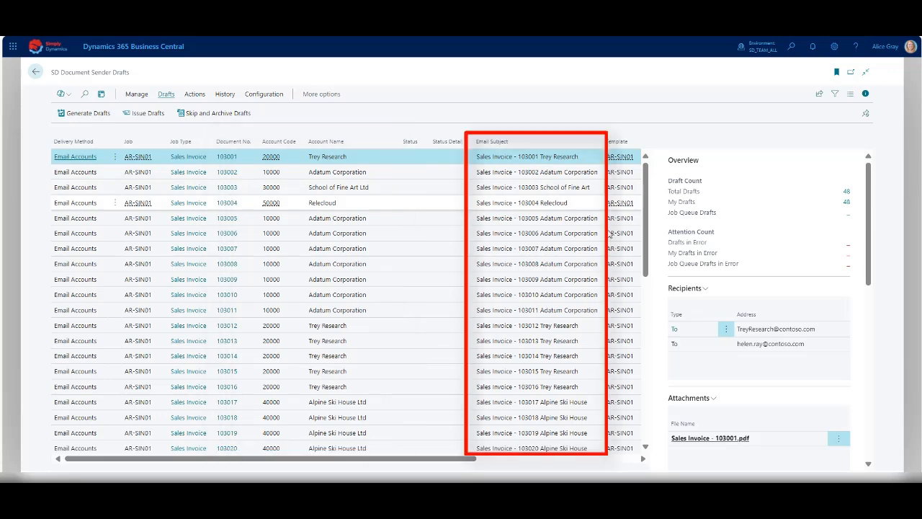
left_click(411, 188)
left_click(412, 204)
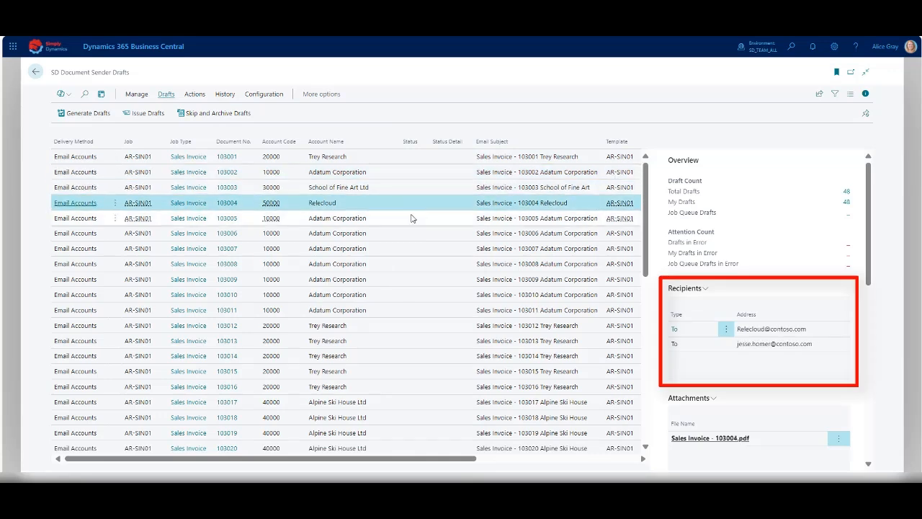
left_click(412, 218)
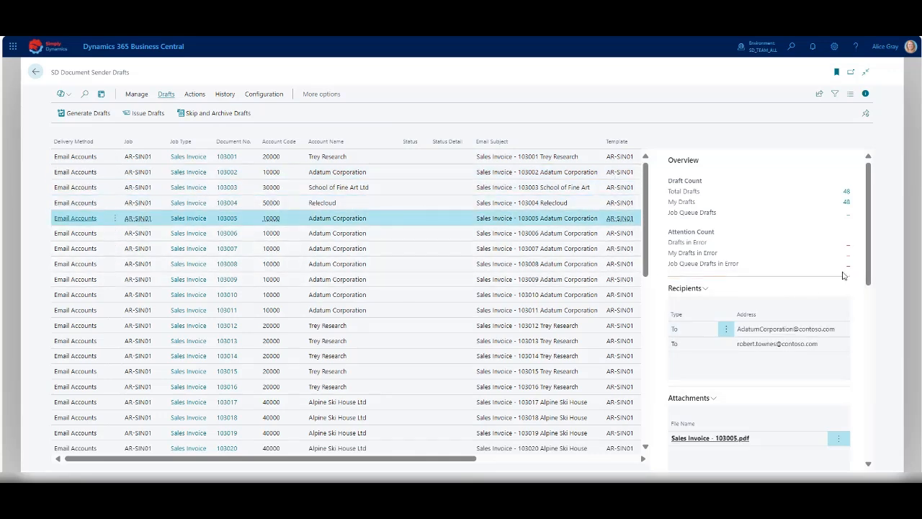
left_click_drag(868, 248, 868, 258)
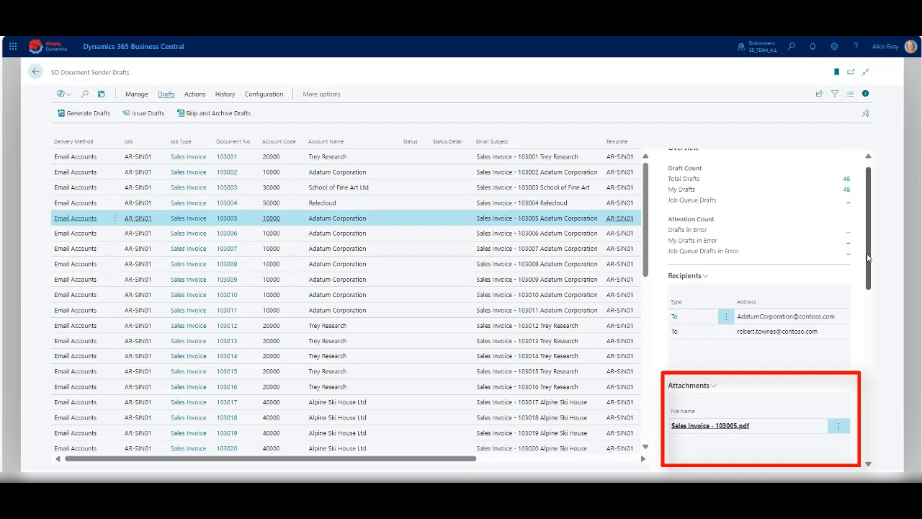
left_click_drag(868, 257, 868, 338)
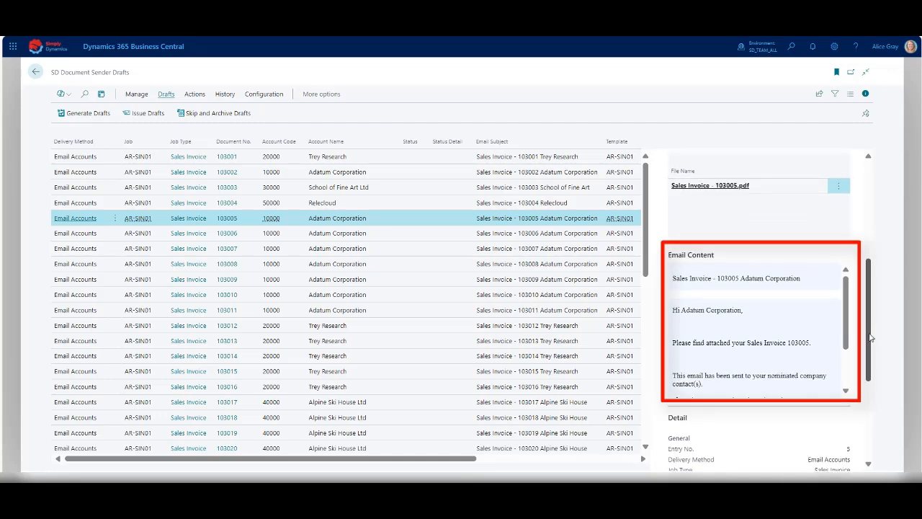
scroll(851, 317, "up", 4)
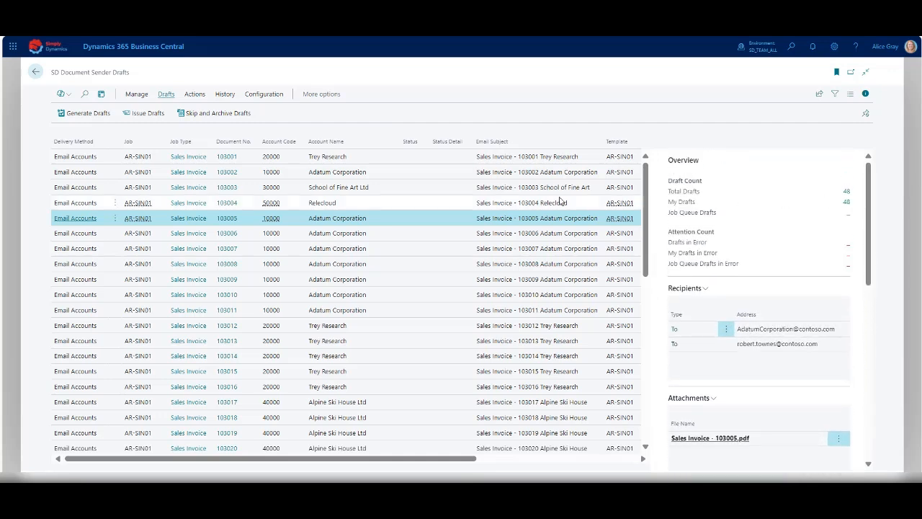
Edit draft 103005's email body, highlighting the invoice number in light yellow and adding "Call if you need to discuss", and close the draft card.
left_click(134, 95)
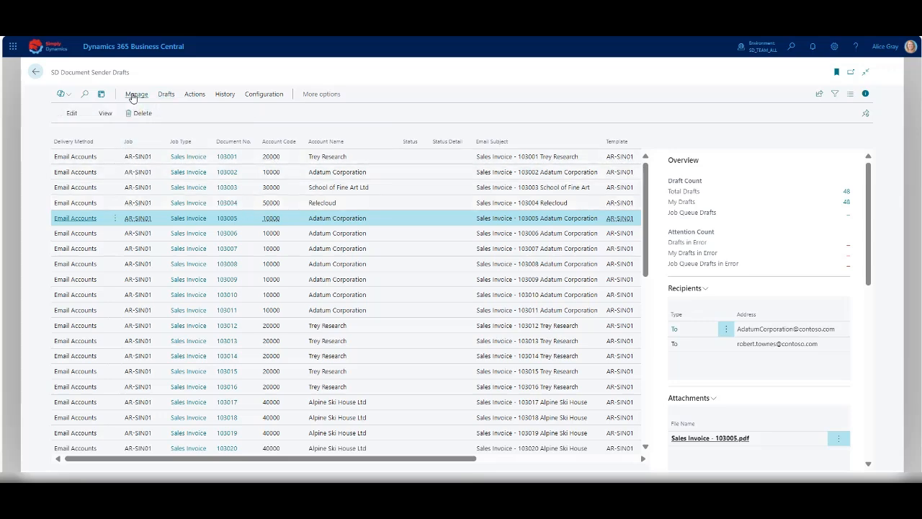
left_click(66, 113)
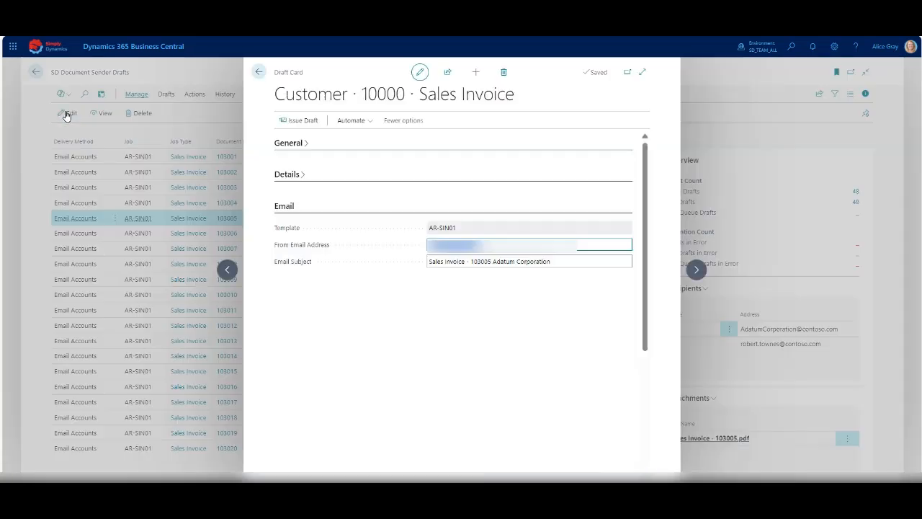
left_click_drag(427, 335, 455, 335)
left_click(496, 281)
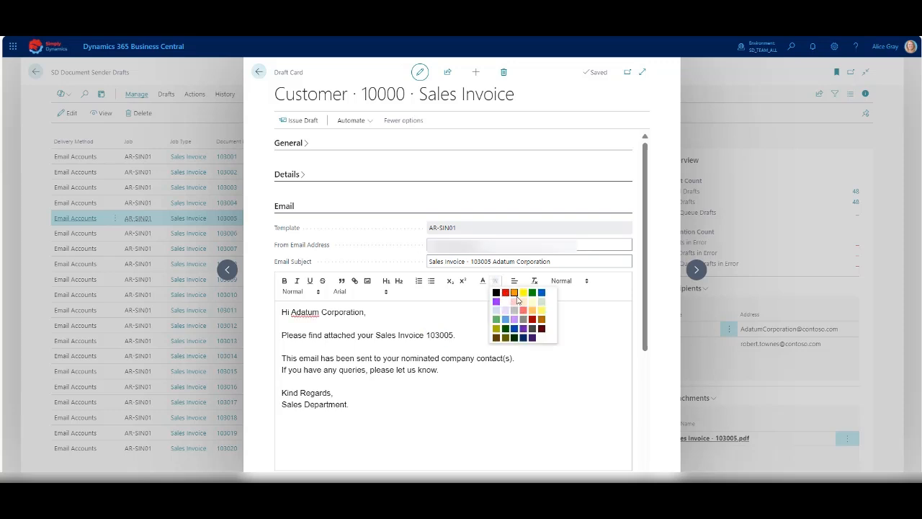
left_click(533, 310)
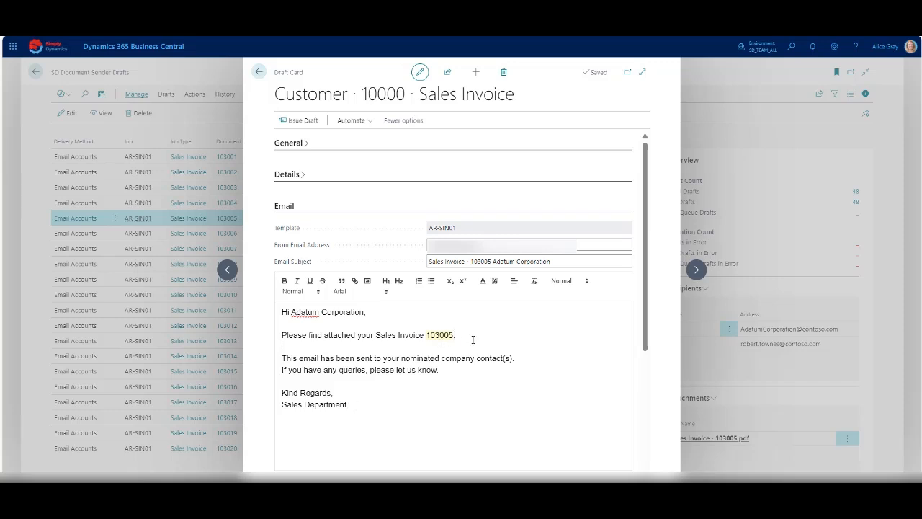
type("Call if you need to discuss.")
left_click(260, 71)
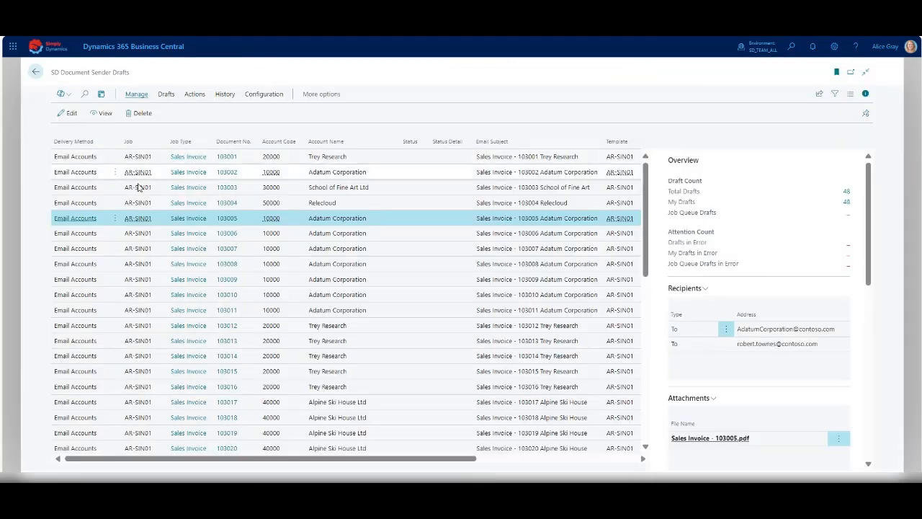
Open the Relecloud draft's card for editing, check its email text, and return to the drafts list without changes.
left_click(82, 205)
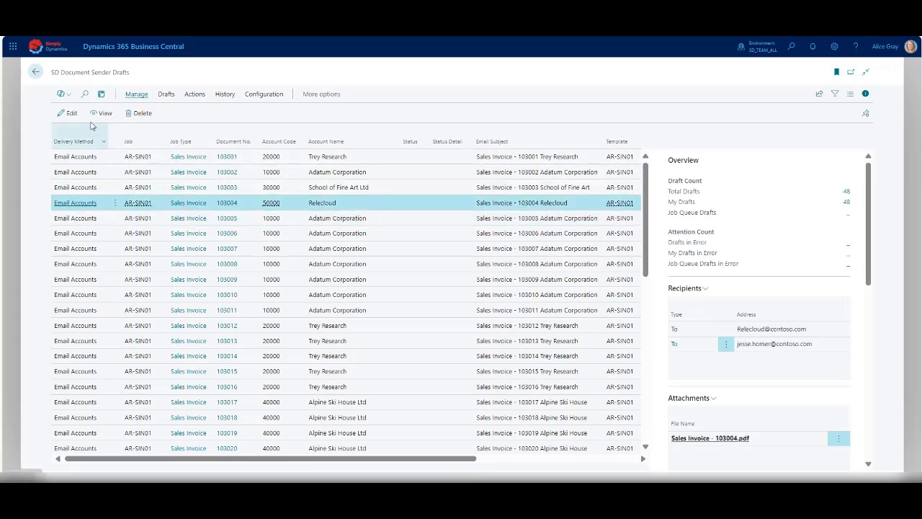
left_click(69, 114)
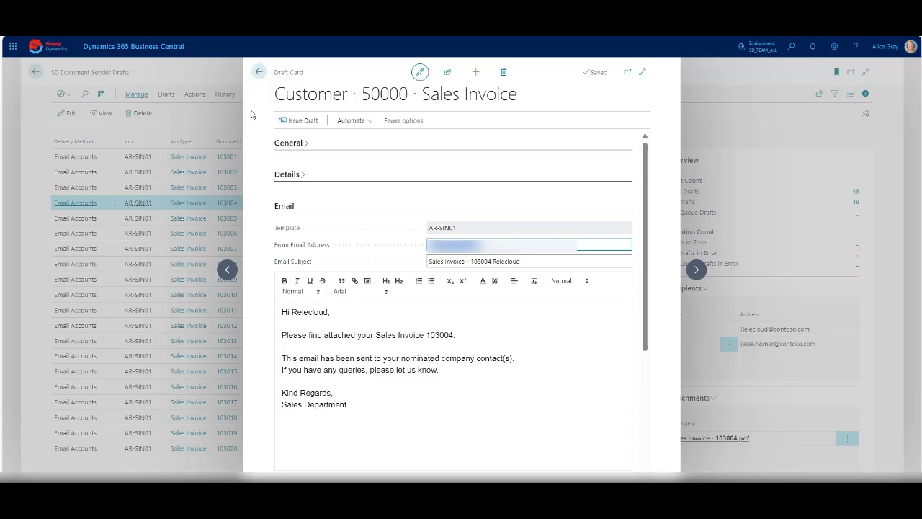
left_click(257, 72)
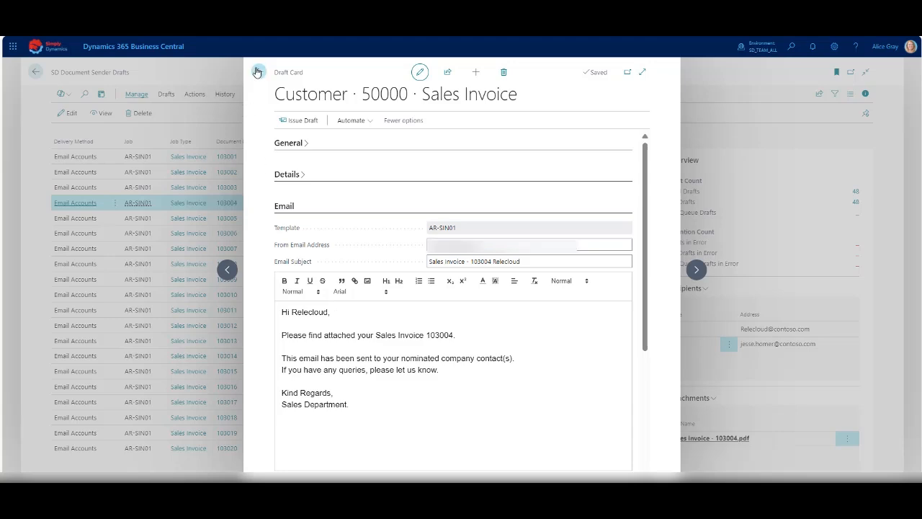
left_click(257, 72)
View the posted sales invoice behind the Relecloud draft, and review the choices for attaching a file to drafts without attaching one.
left_click(196, 96)
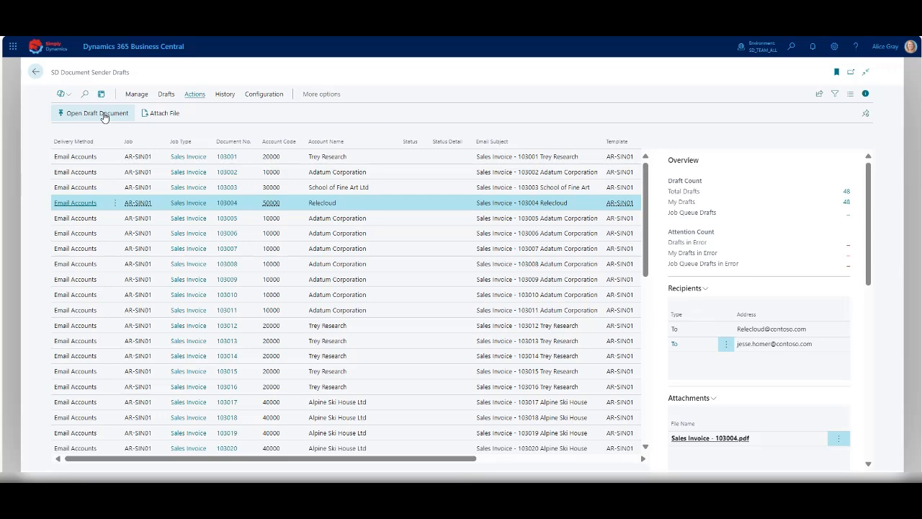
left_click(101, 113)
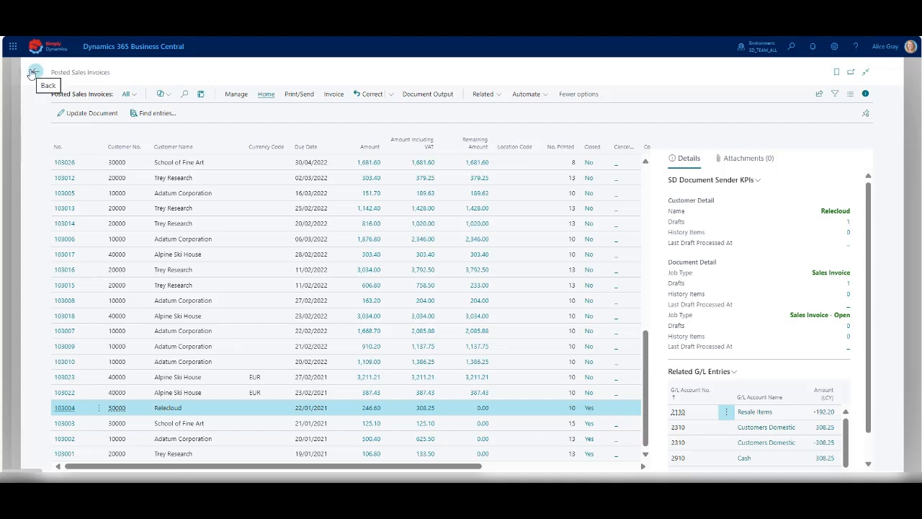
left_click(32, 74)
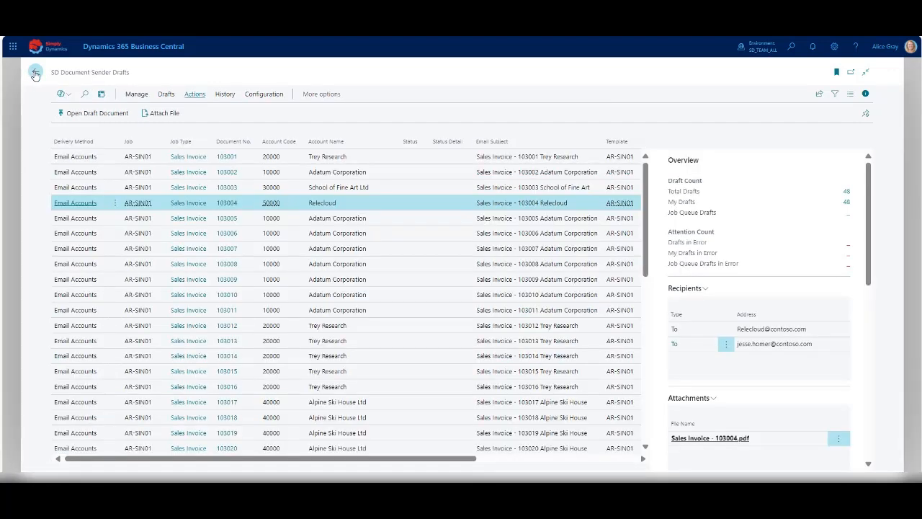
left_click(162, 115)
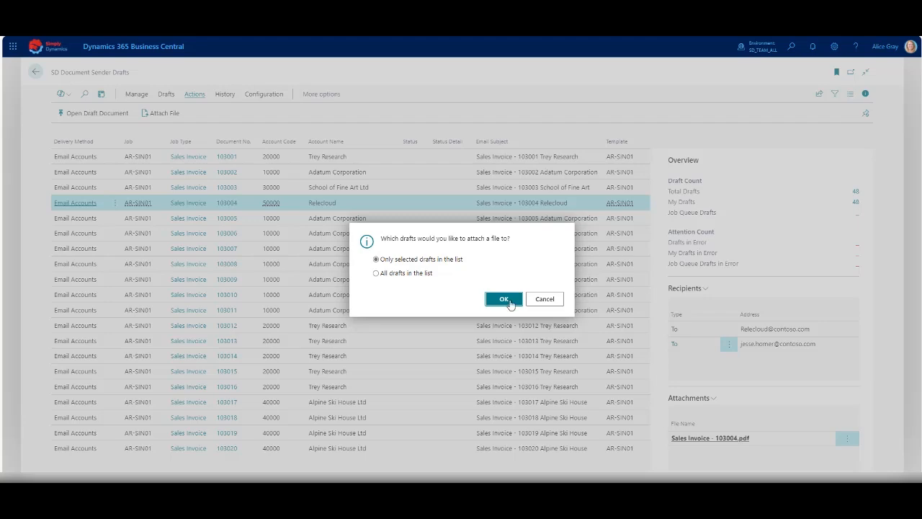
left_click(542, 300)
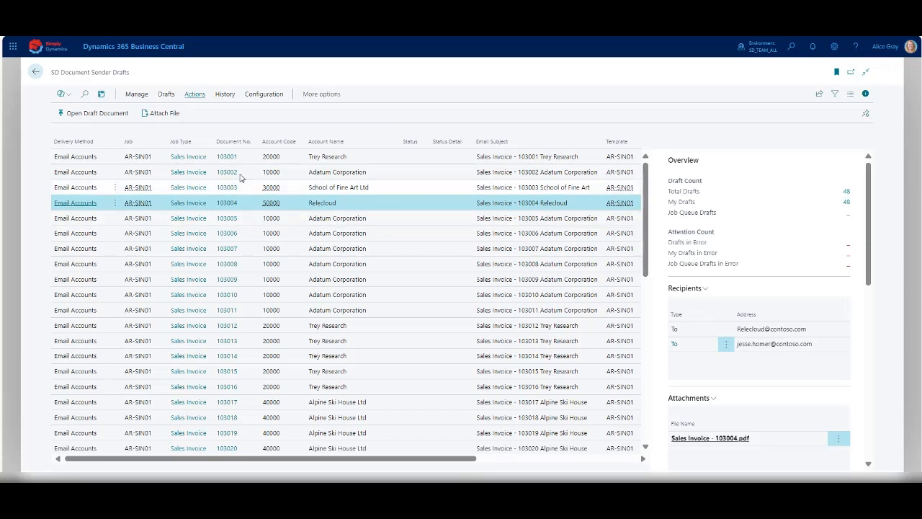
Issue only the selected Relecloud sales invoice draft.
left_click(165, 94)
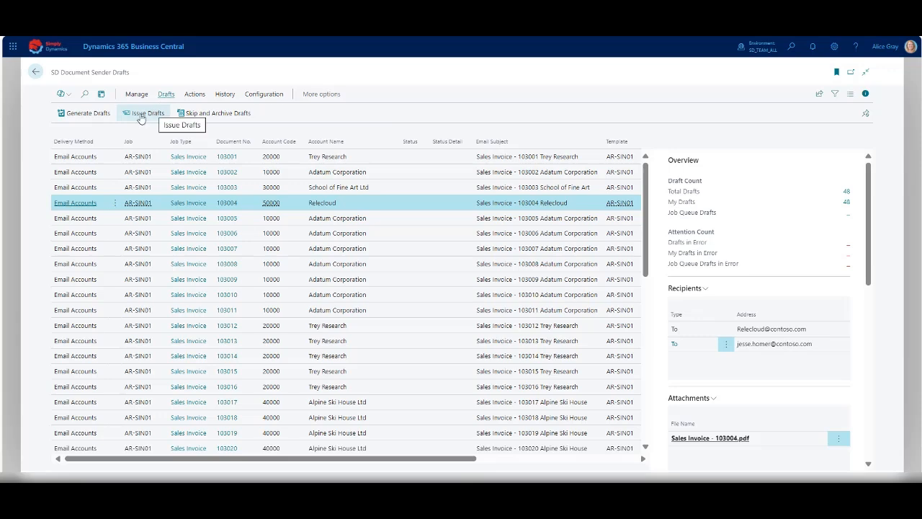
left_click(141, 116)
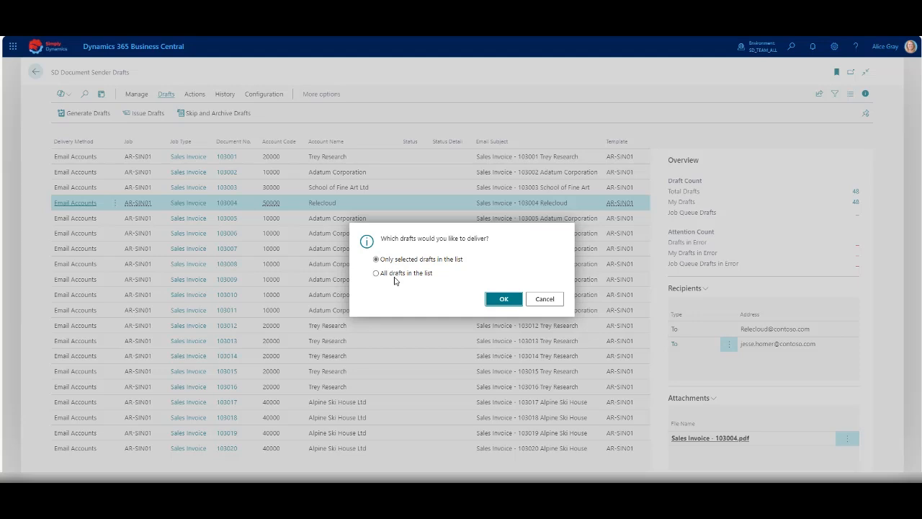
left_click(503, 299)
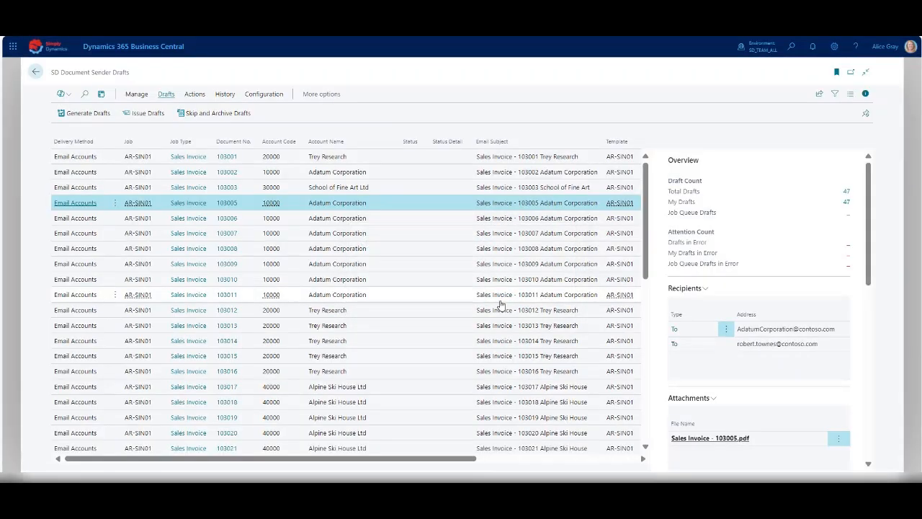
Issue all remaining drafts in the list and return to the home page.
left_click(127, 152)
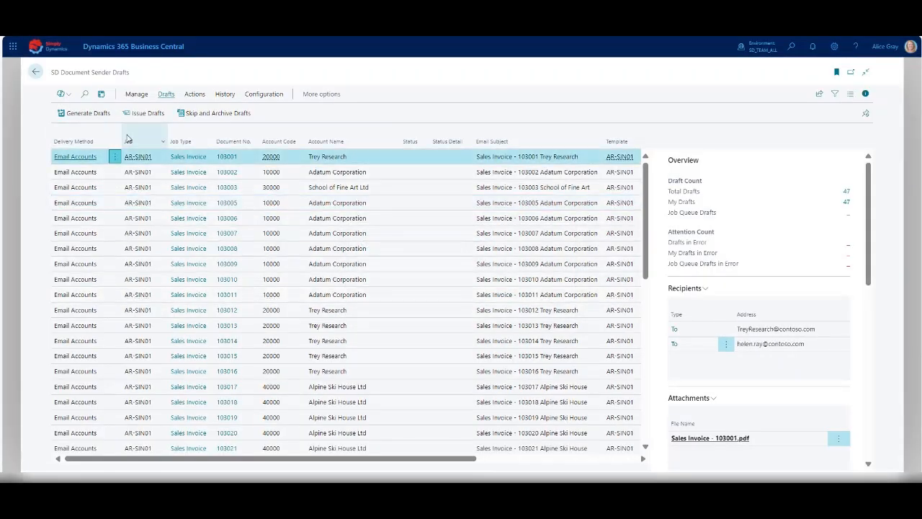
left_click(145, 113)
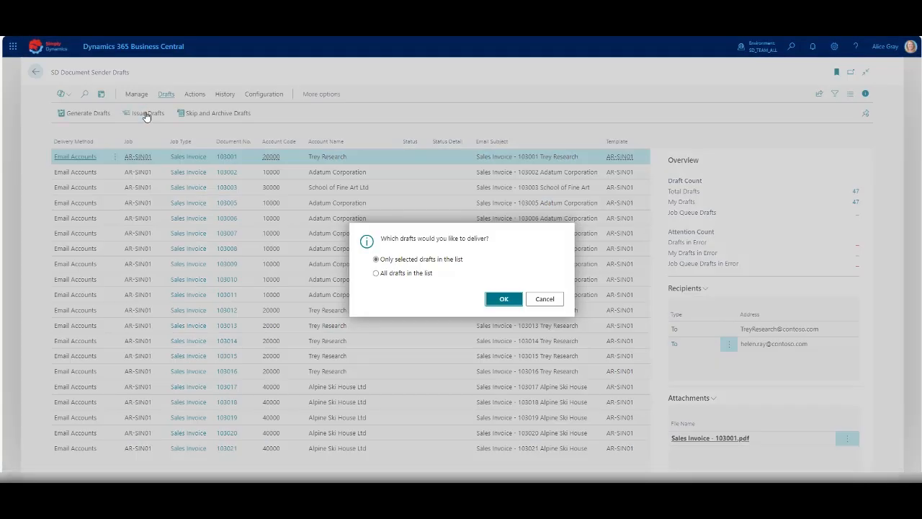
left_click(406, 275)
left_click(504, 299)
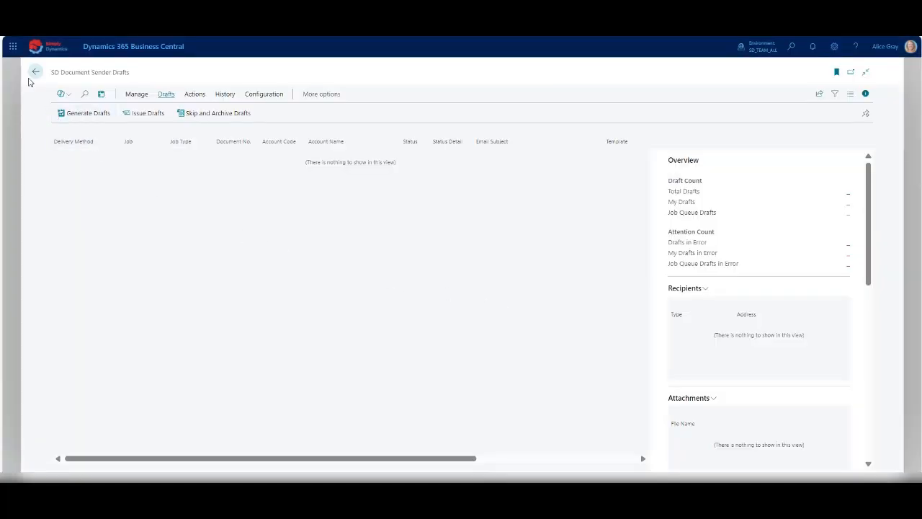
left_click(34, 72)
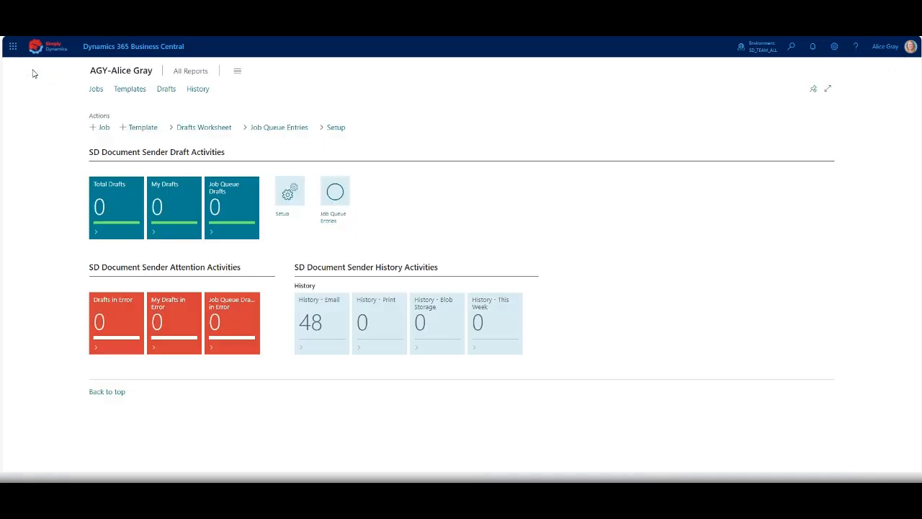